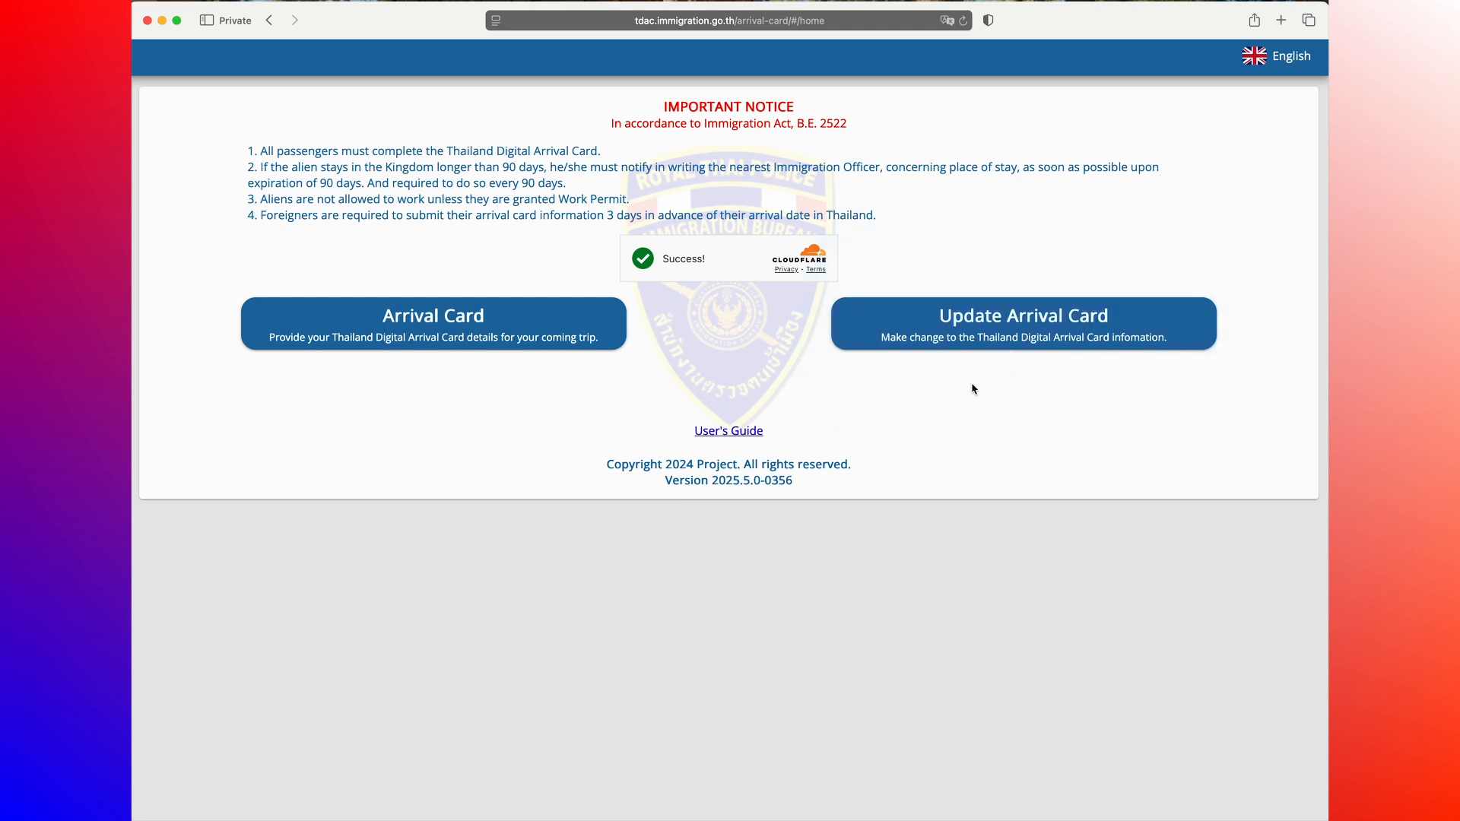
Step: Start a new arrival card and enter the traveller's family name and first name
click(375, 327)
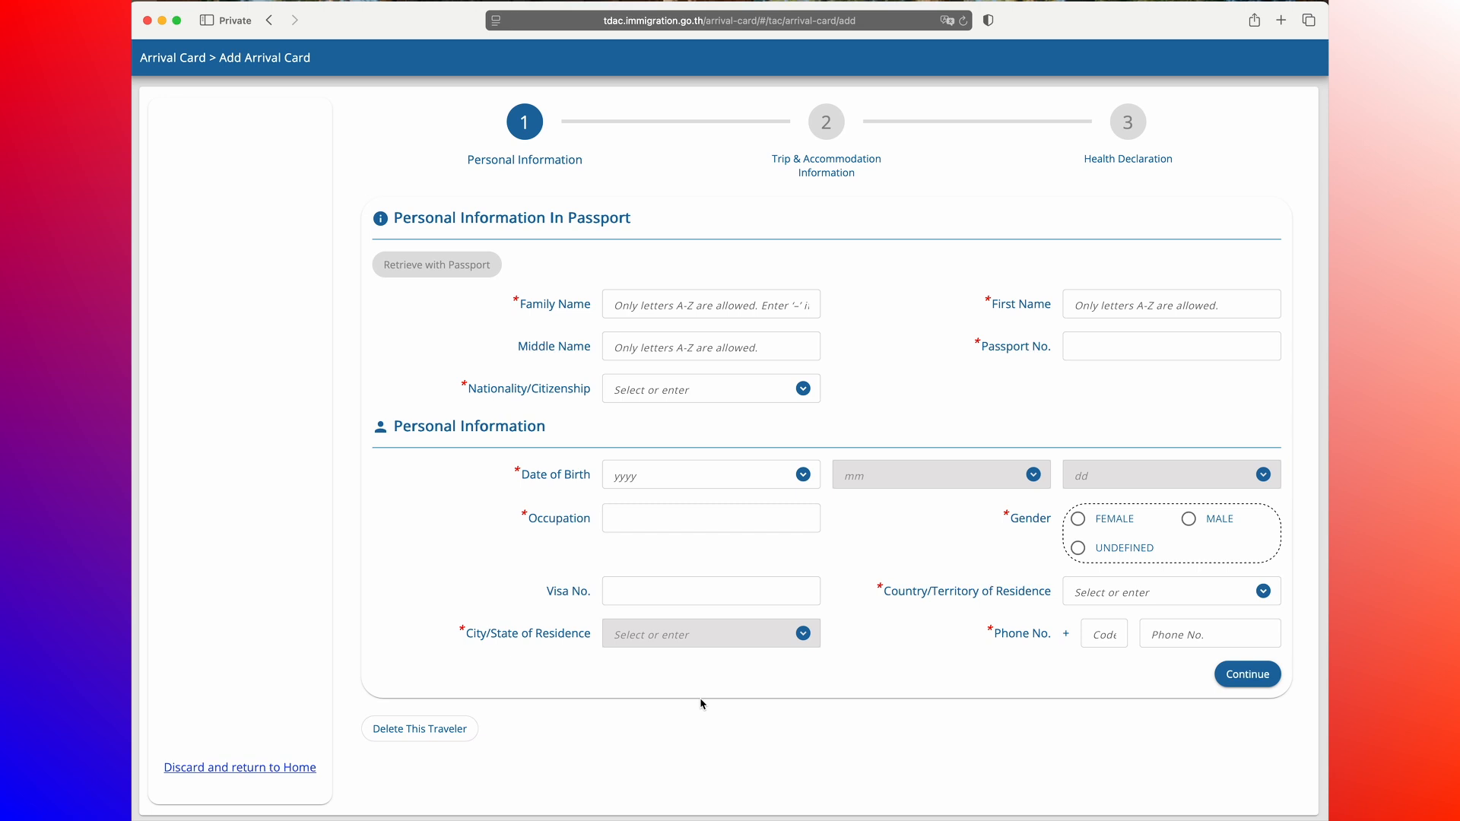
click(760, 305)
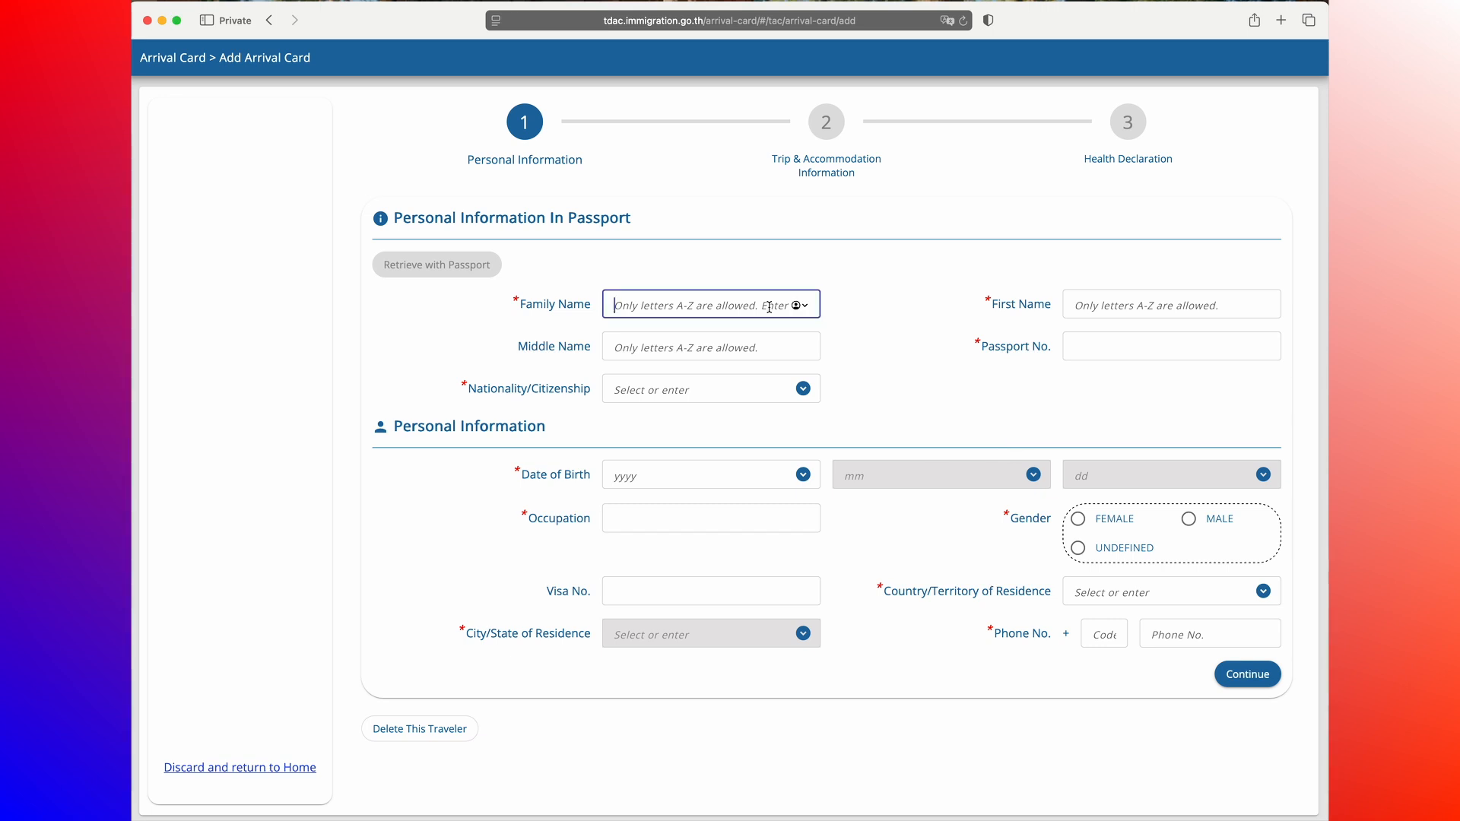
text(SYWALKER)
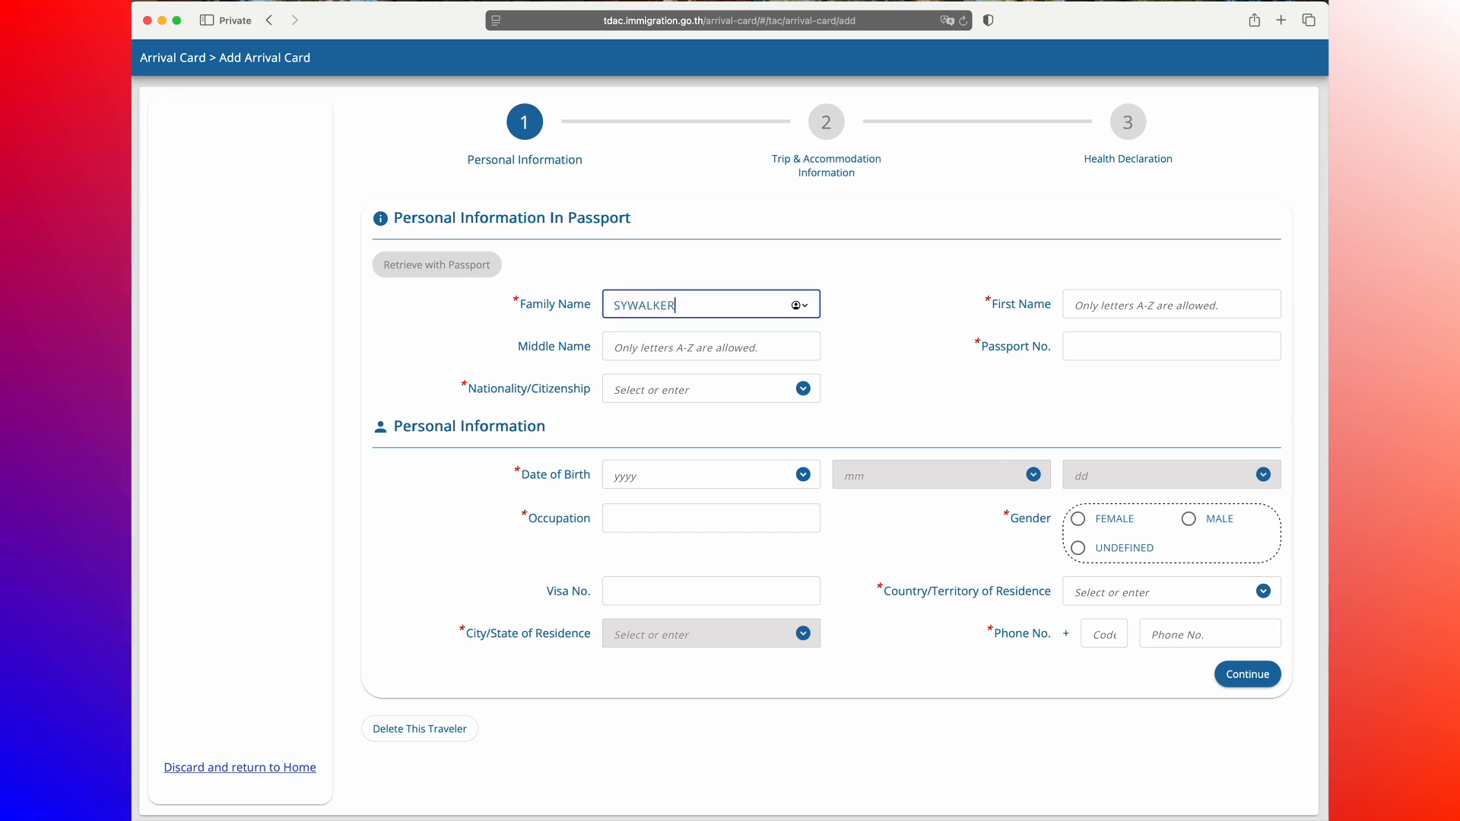
key(Tab)
text(LUKE)
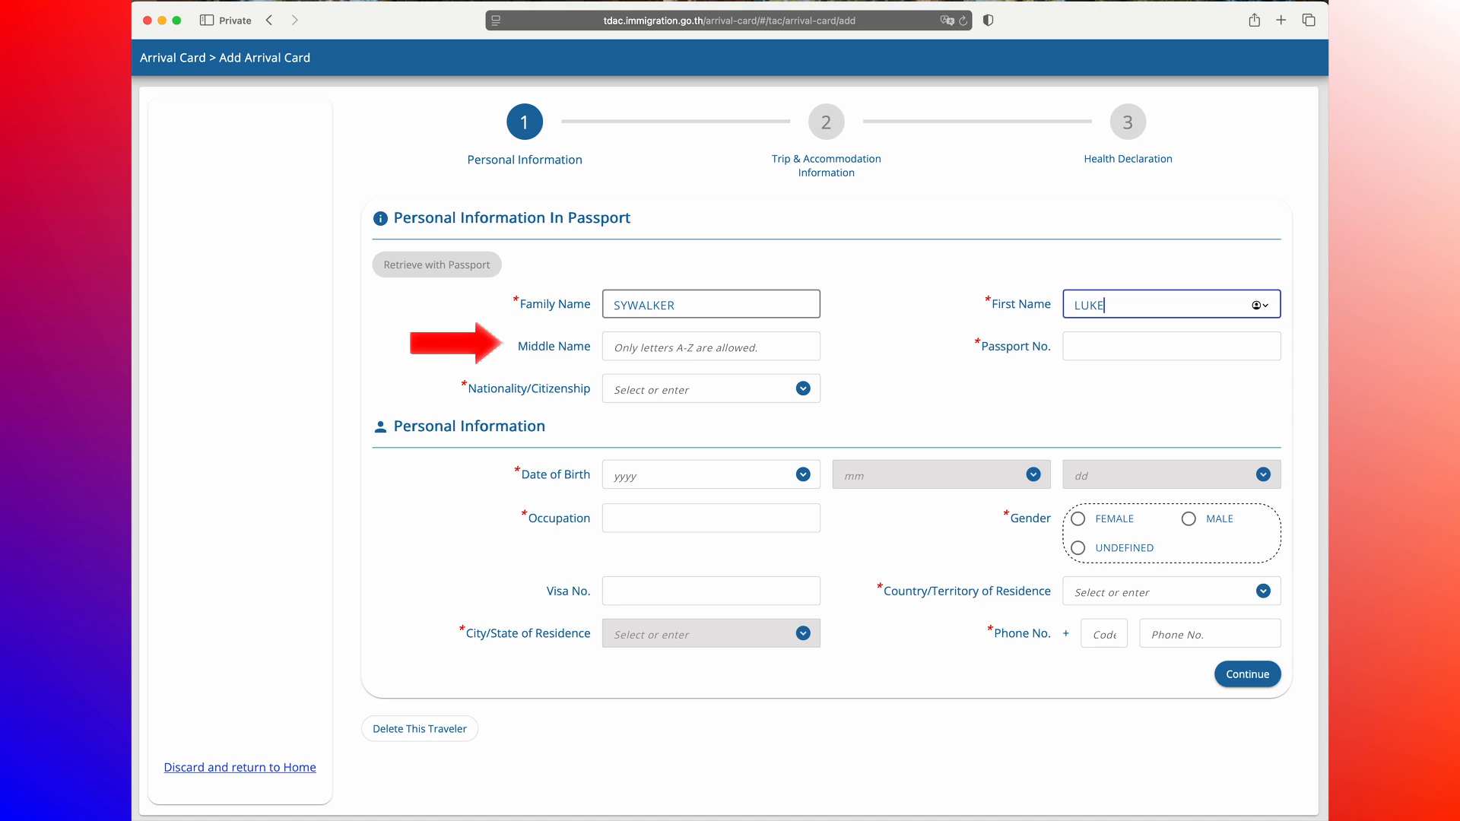
key(Tab)
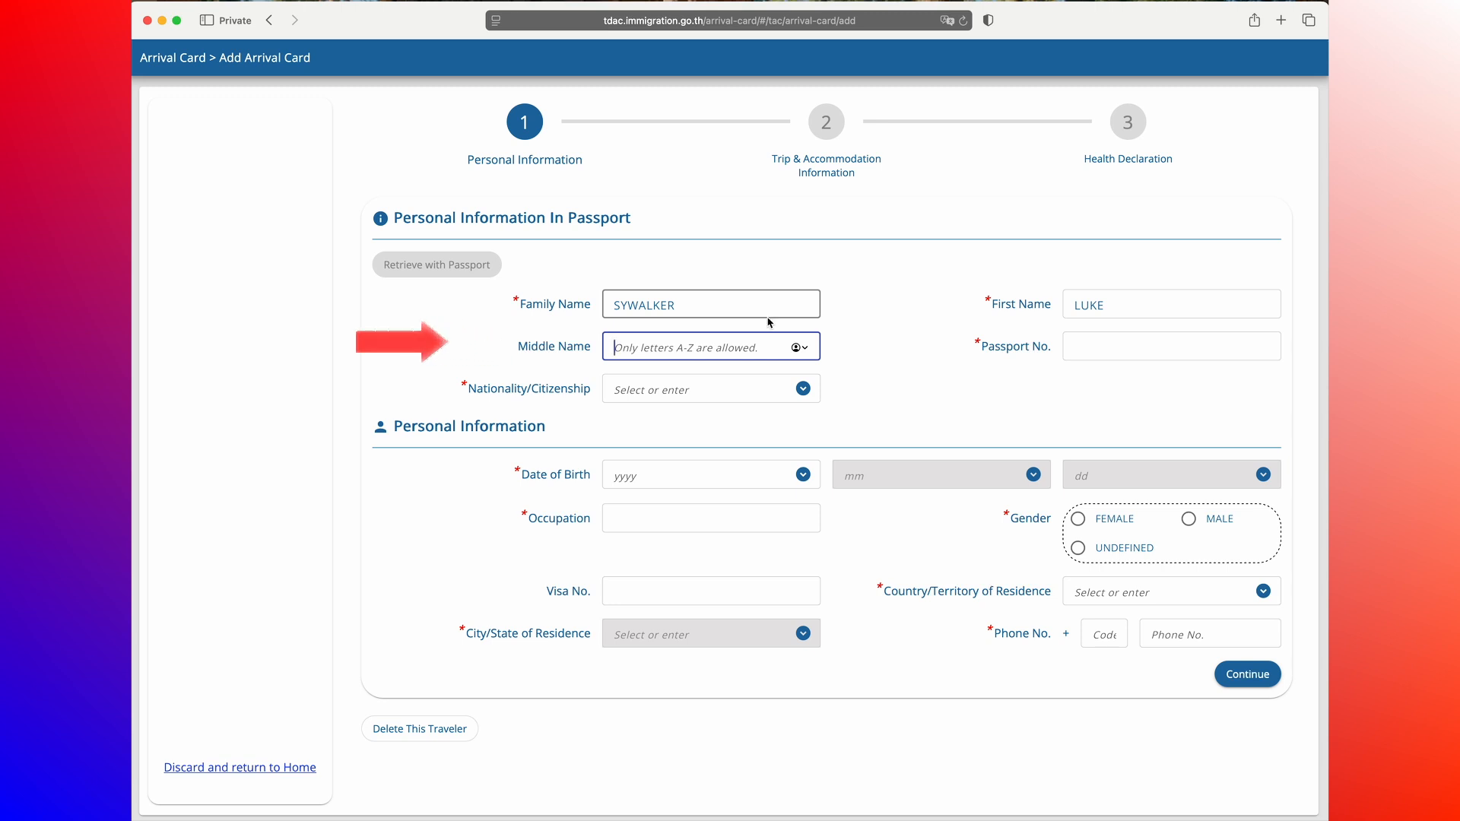
Step: Enter the traveller's passport number
click(1126, 358)
click(1127, 350)
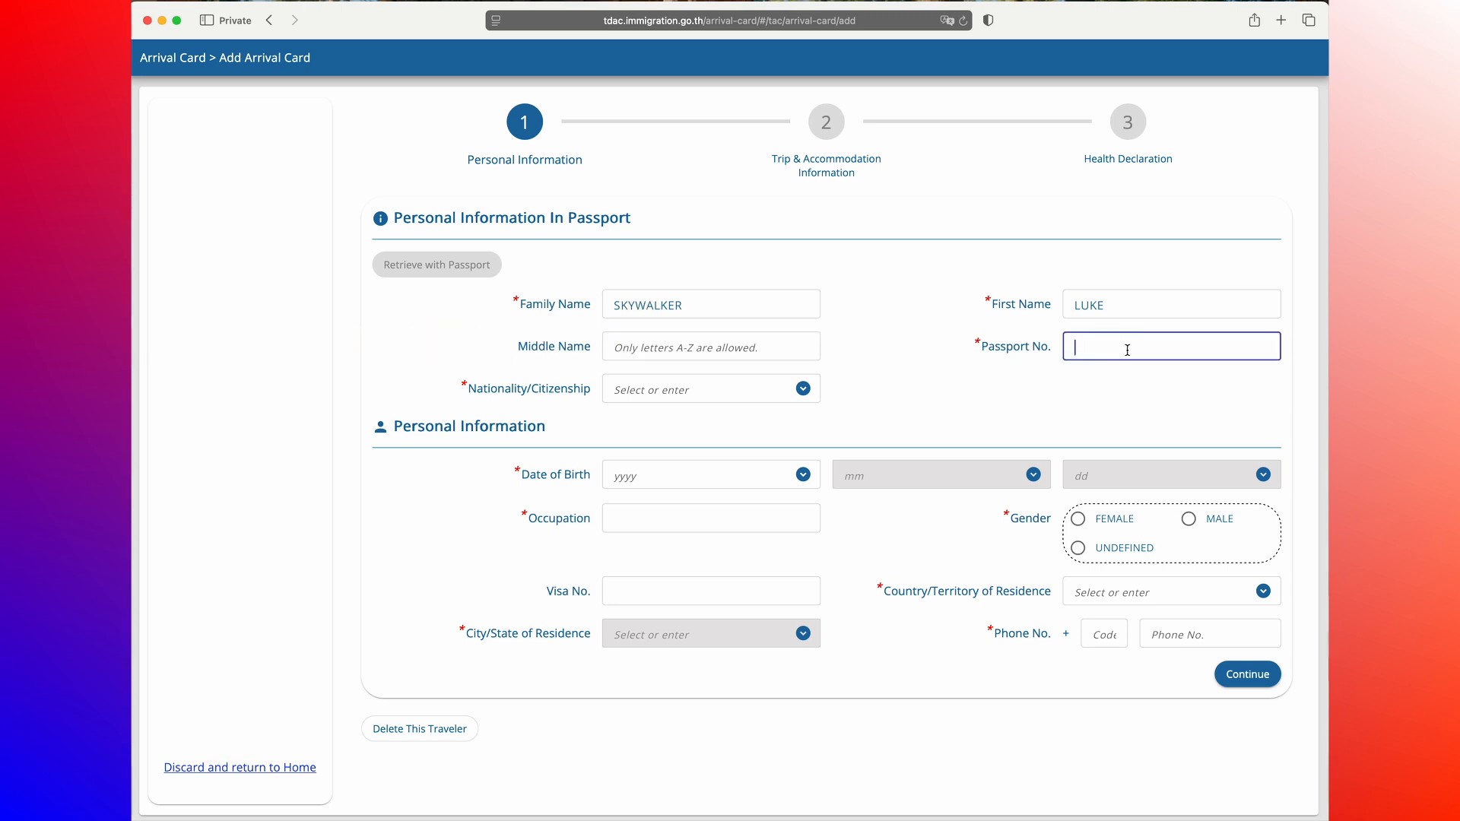
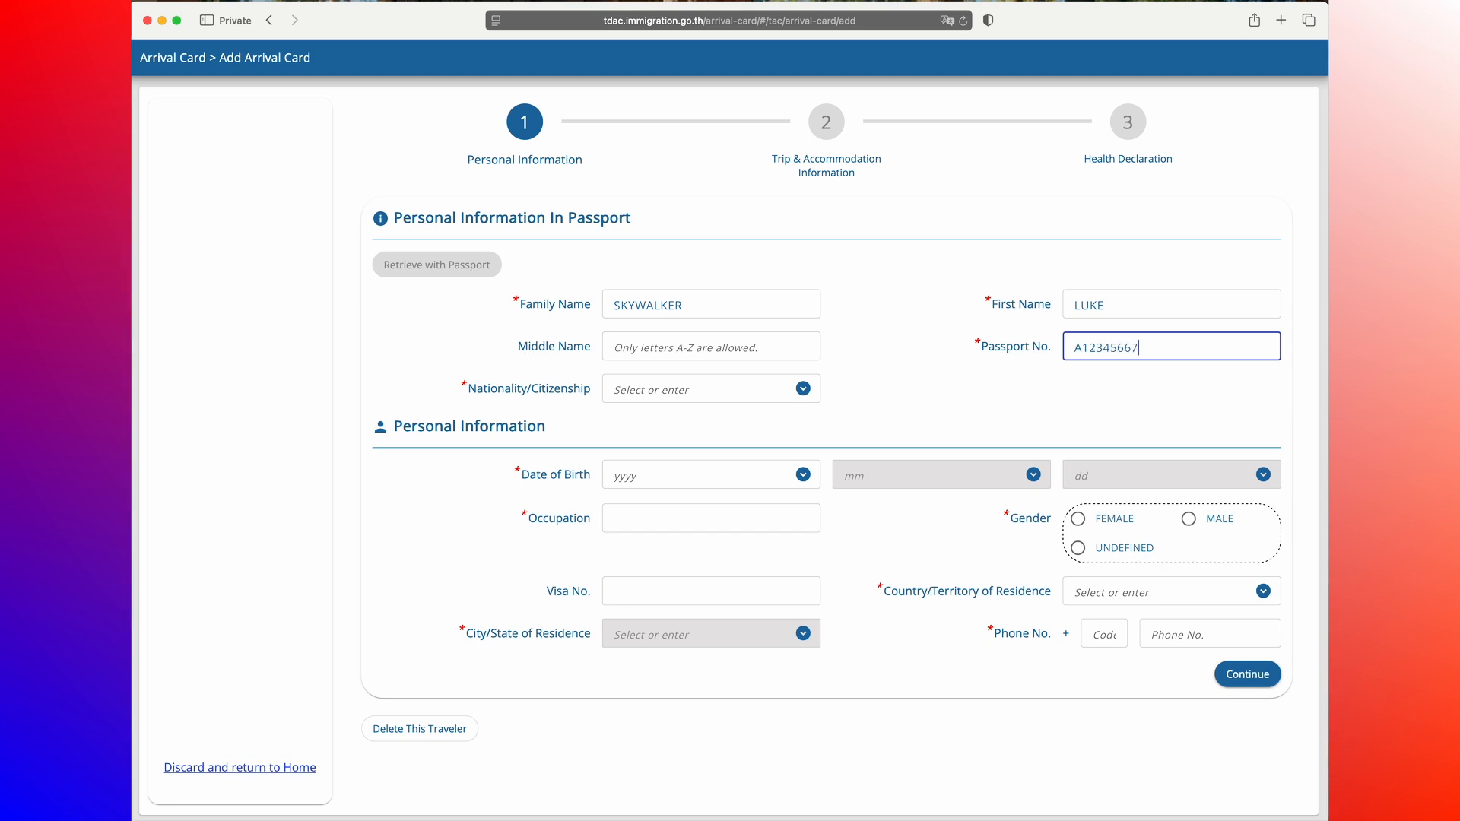
Step: Set the nationality/citizenship to USA : AMERICAN
click(722, 392)
text(AMER)
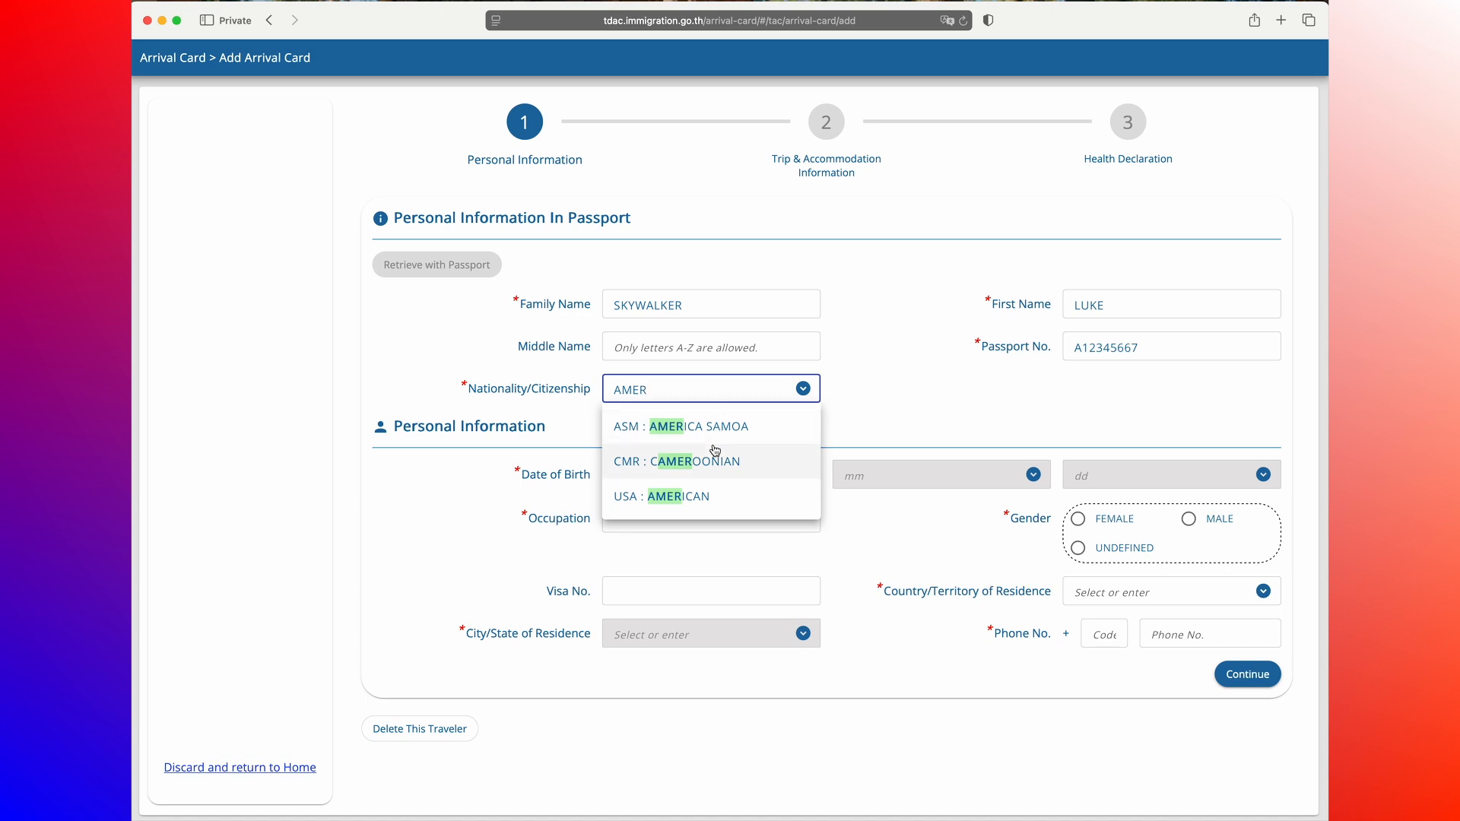
click(698, 499)
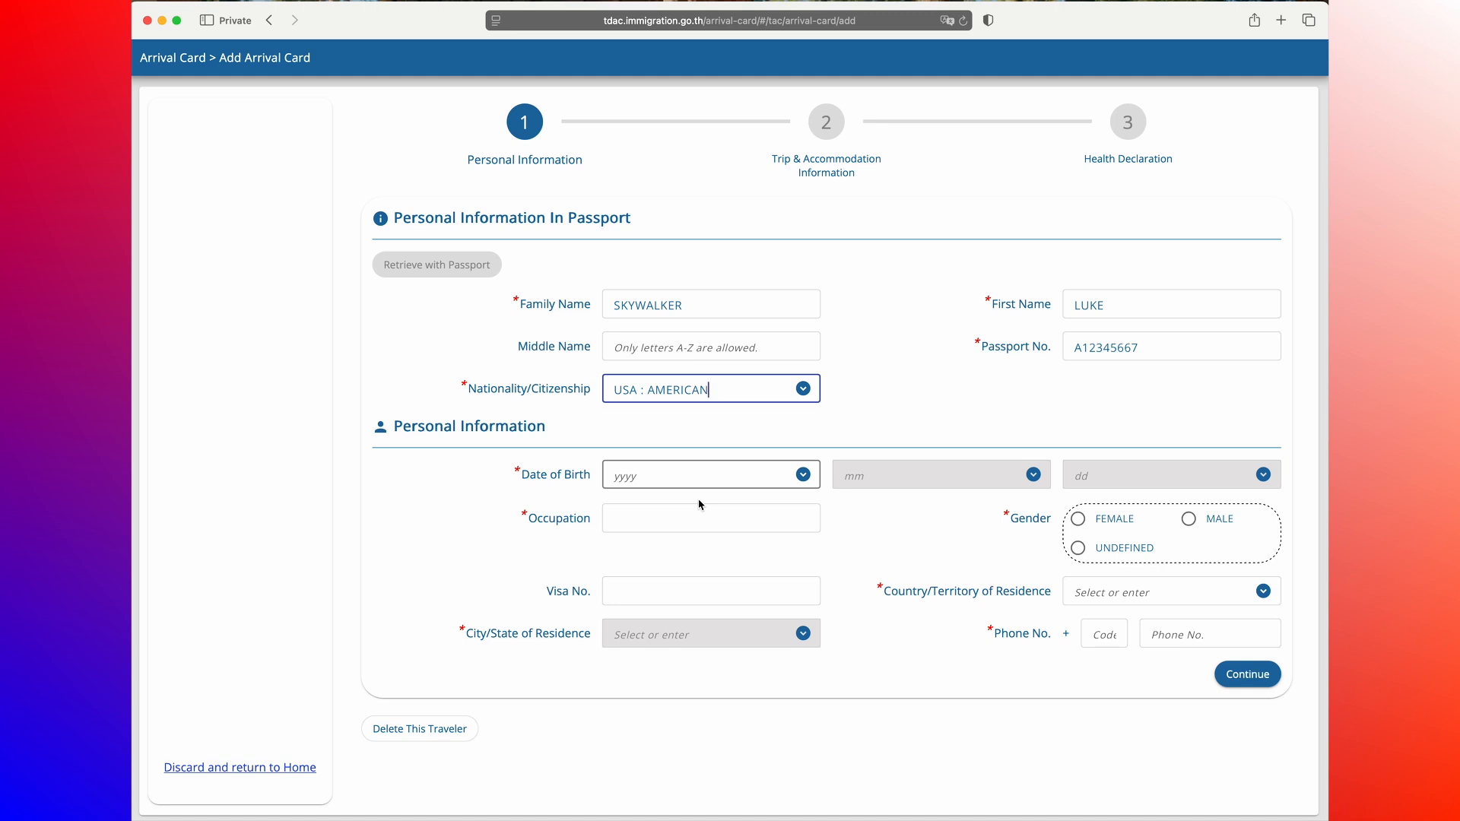
Step: Enter the traveller's date of birth as year, month and day
key(Tab)
text(20)
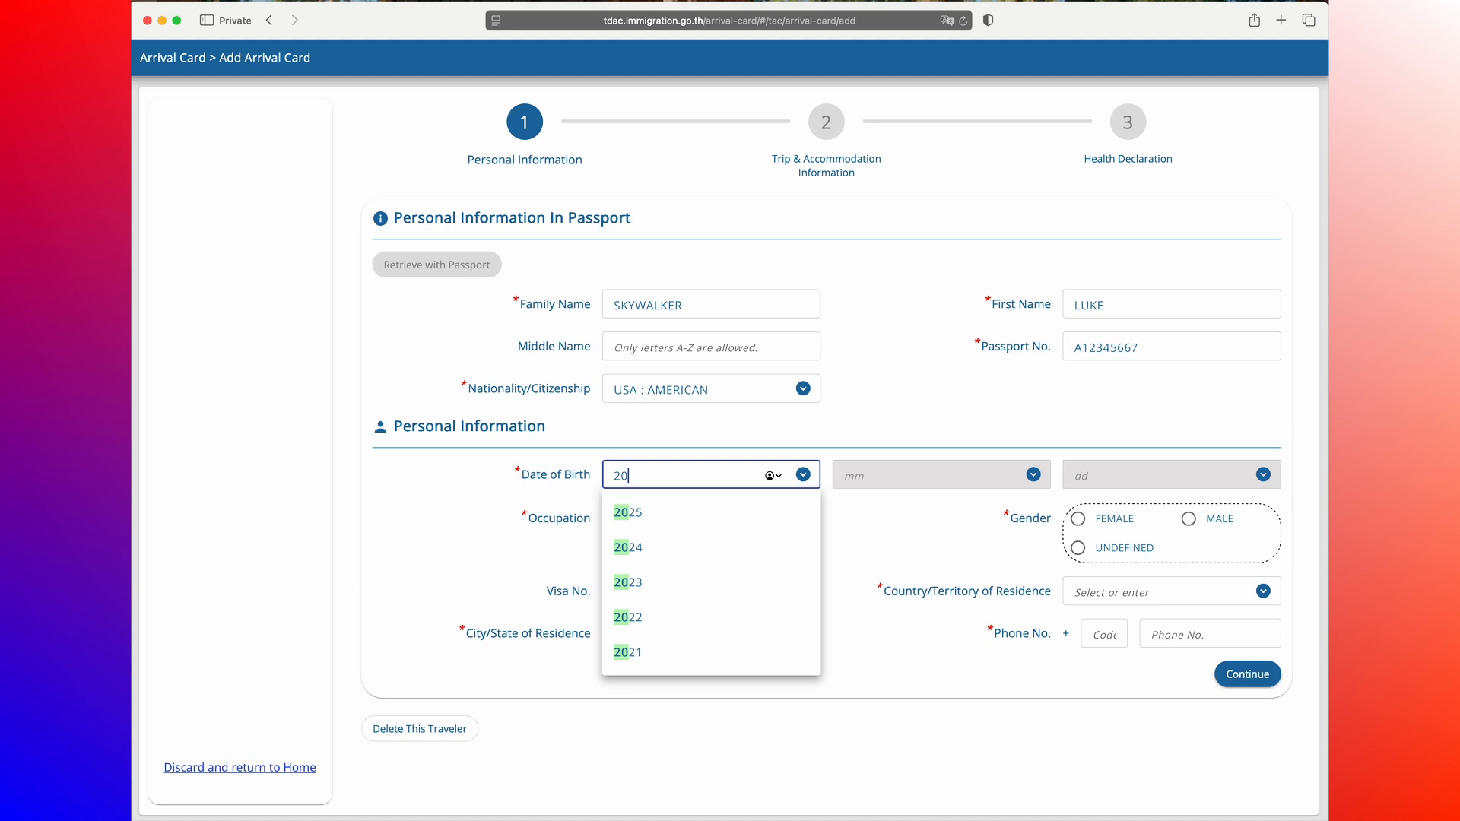
text(10)
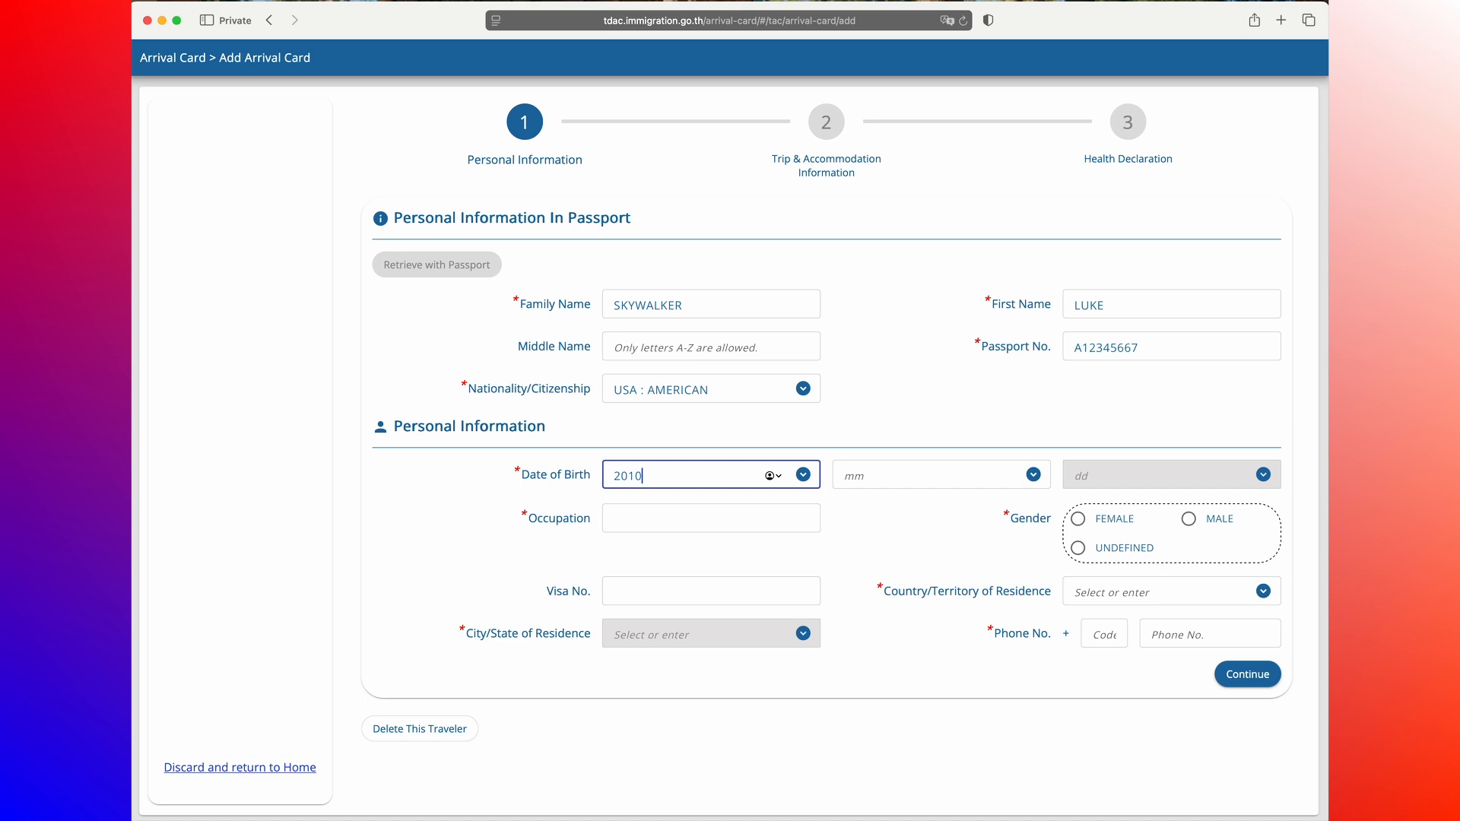
click(894, 469)
text(04)
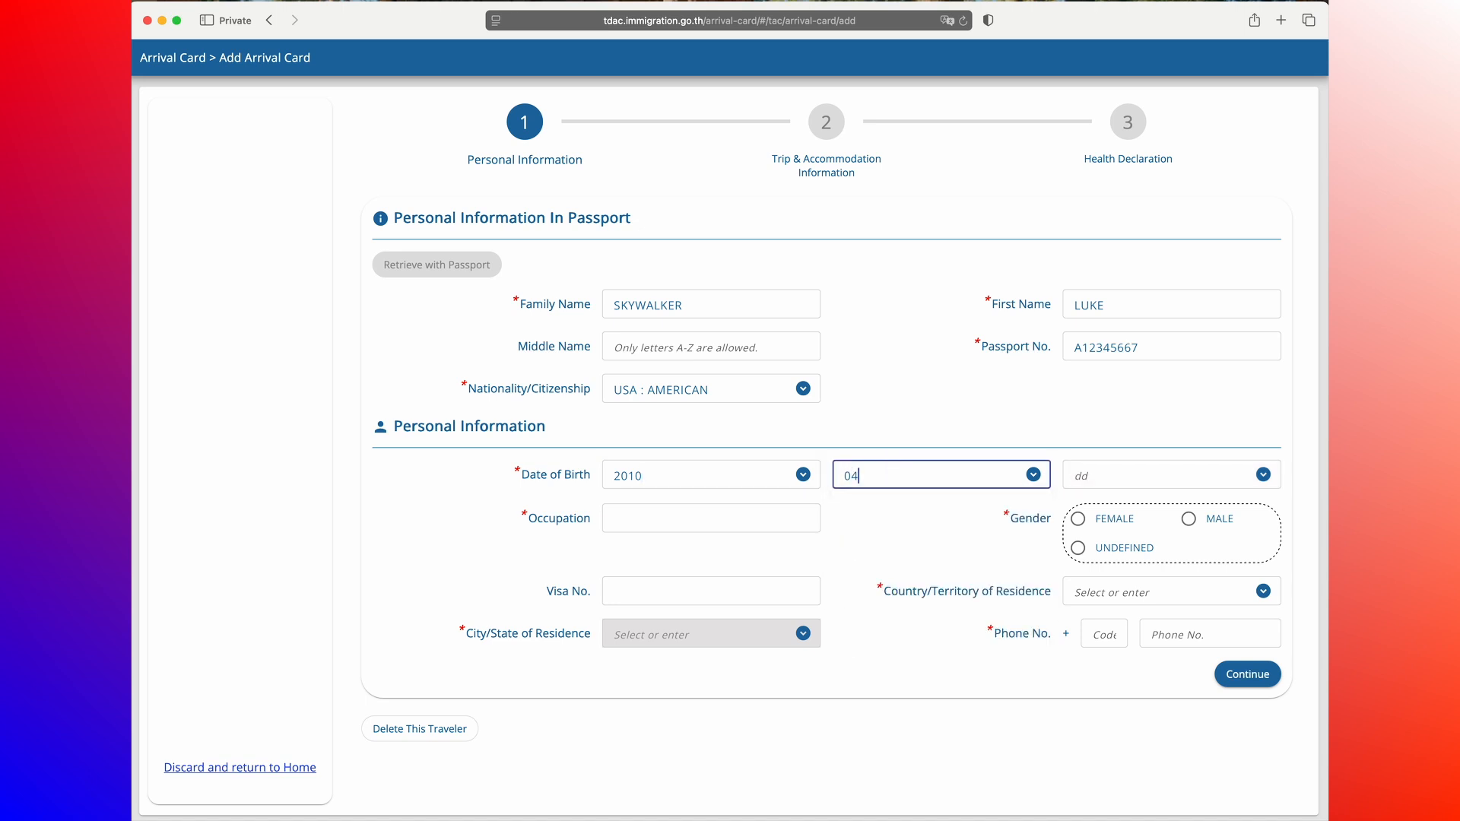
click(1108, 472)
text(01)
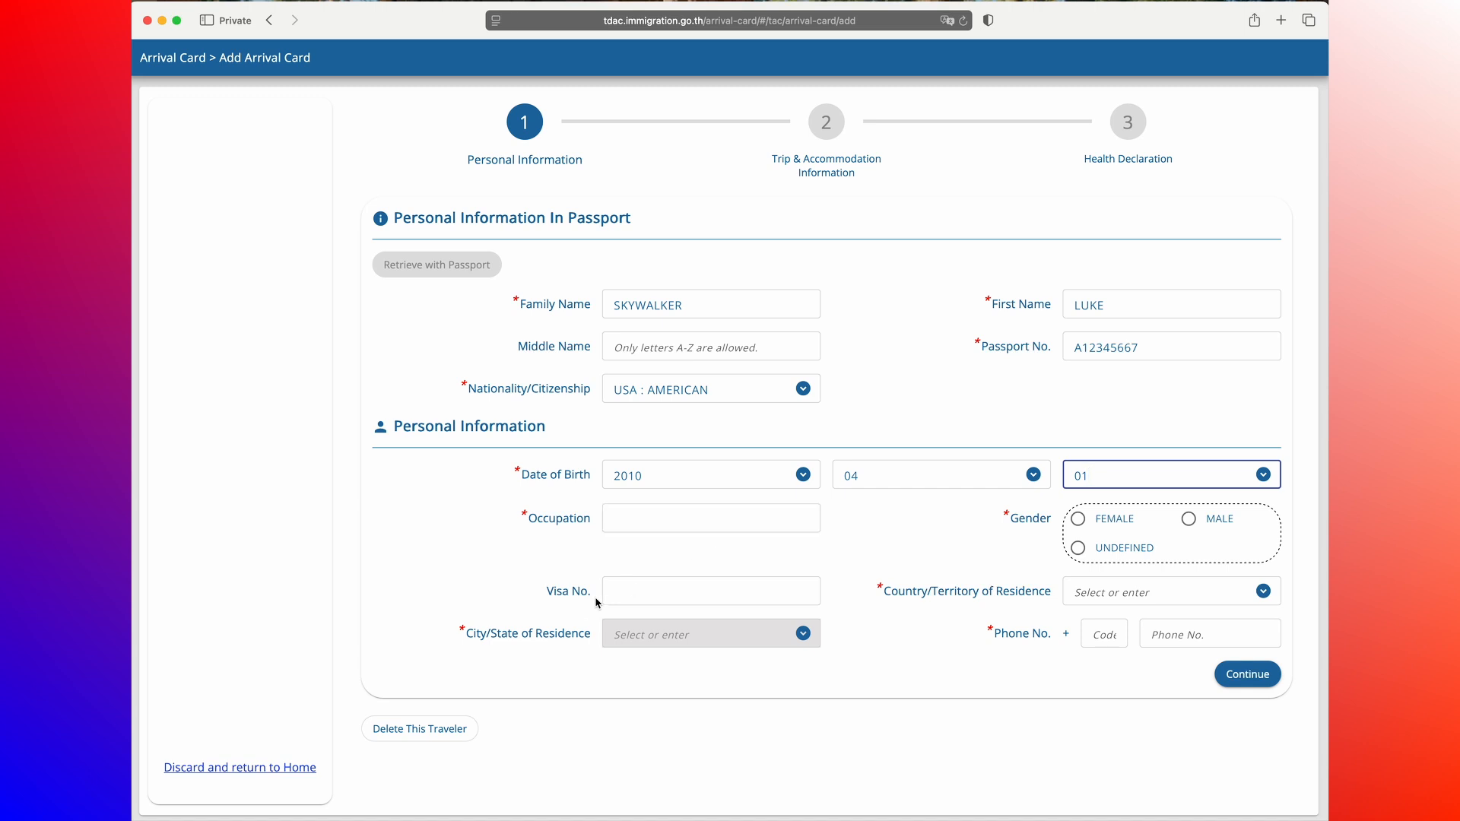
Step: Set the occupation to RETIRED and the gender to MALE
click(655, 520)
text(RETIRED)
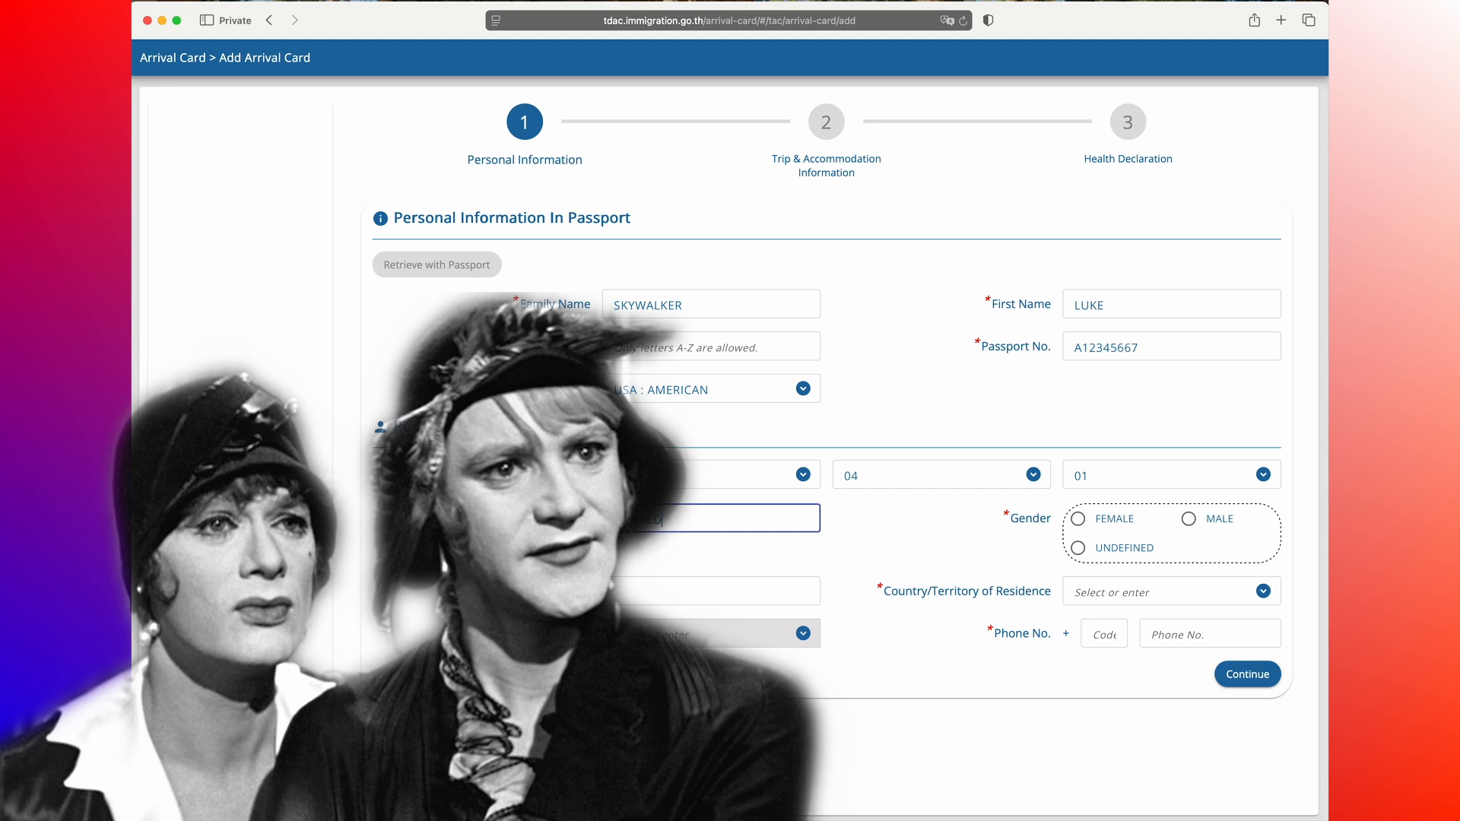
click(1188, 519)
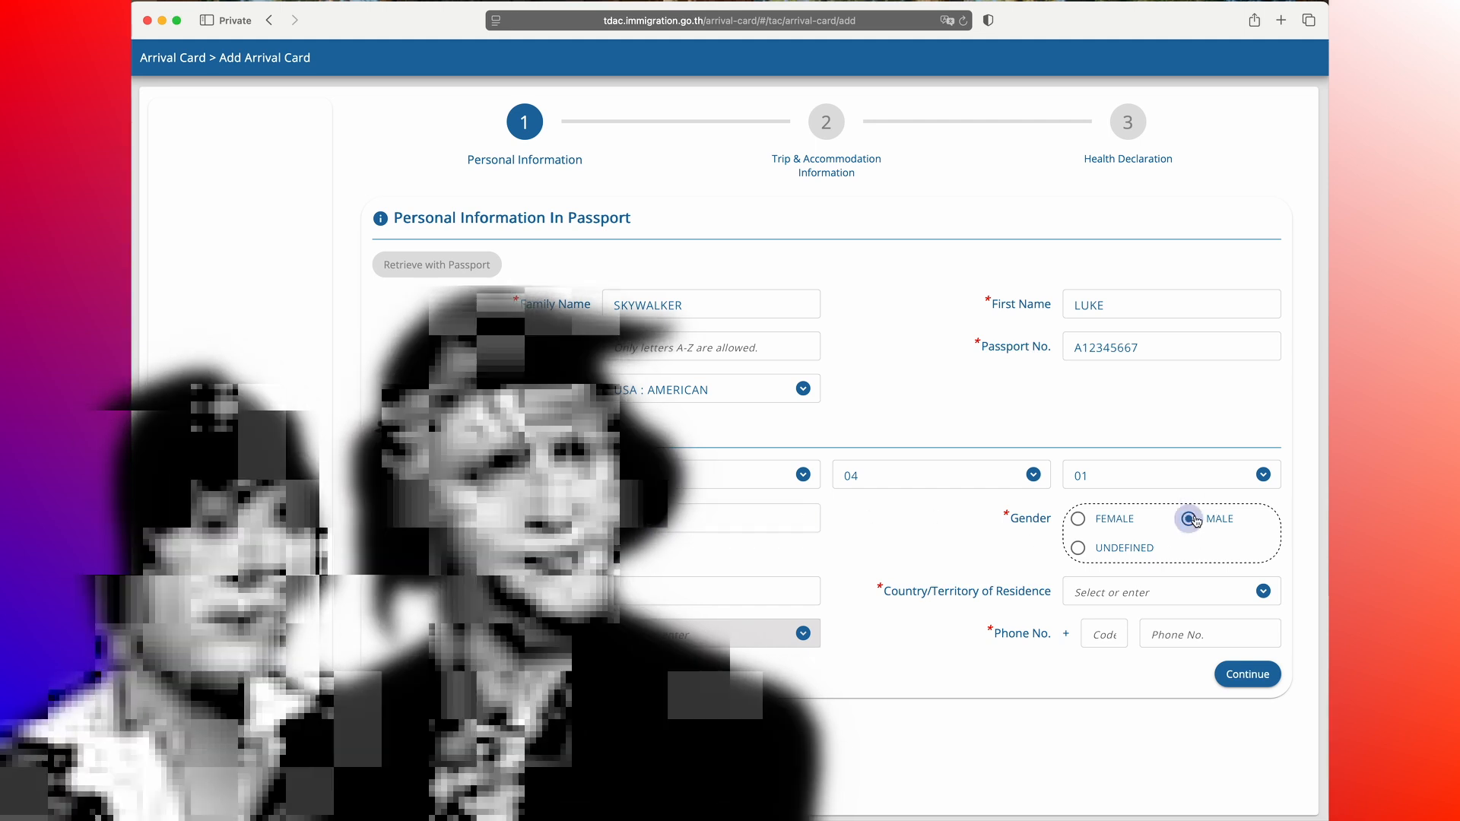
Step: Set the country/territory of residence to USA : UNITED STATES OF AMERICA
click(784, 590)
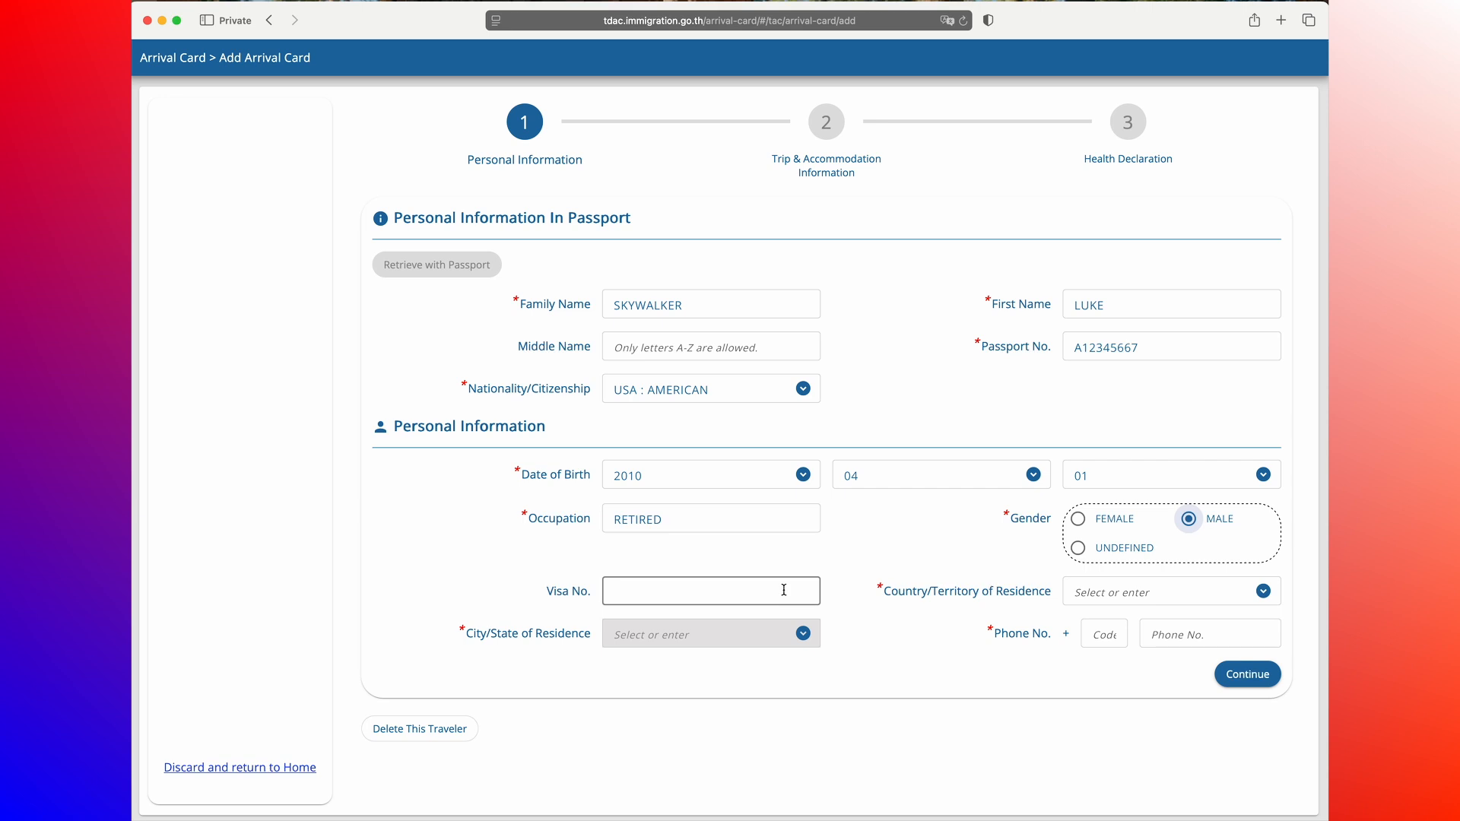
click(784, 590)
click(1099, 596)
text(USA)
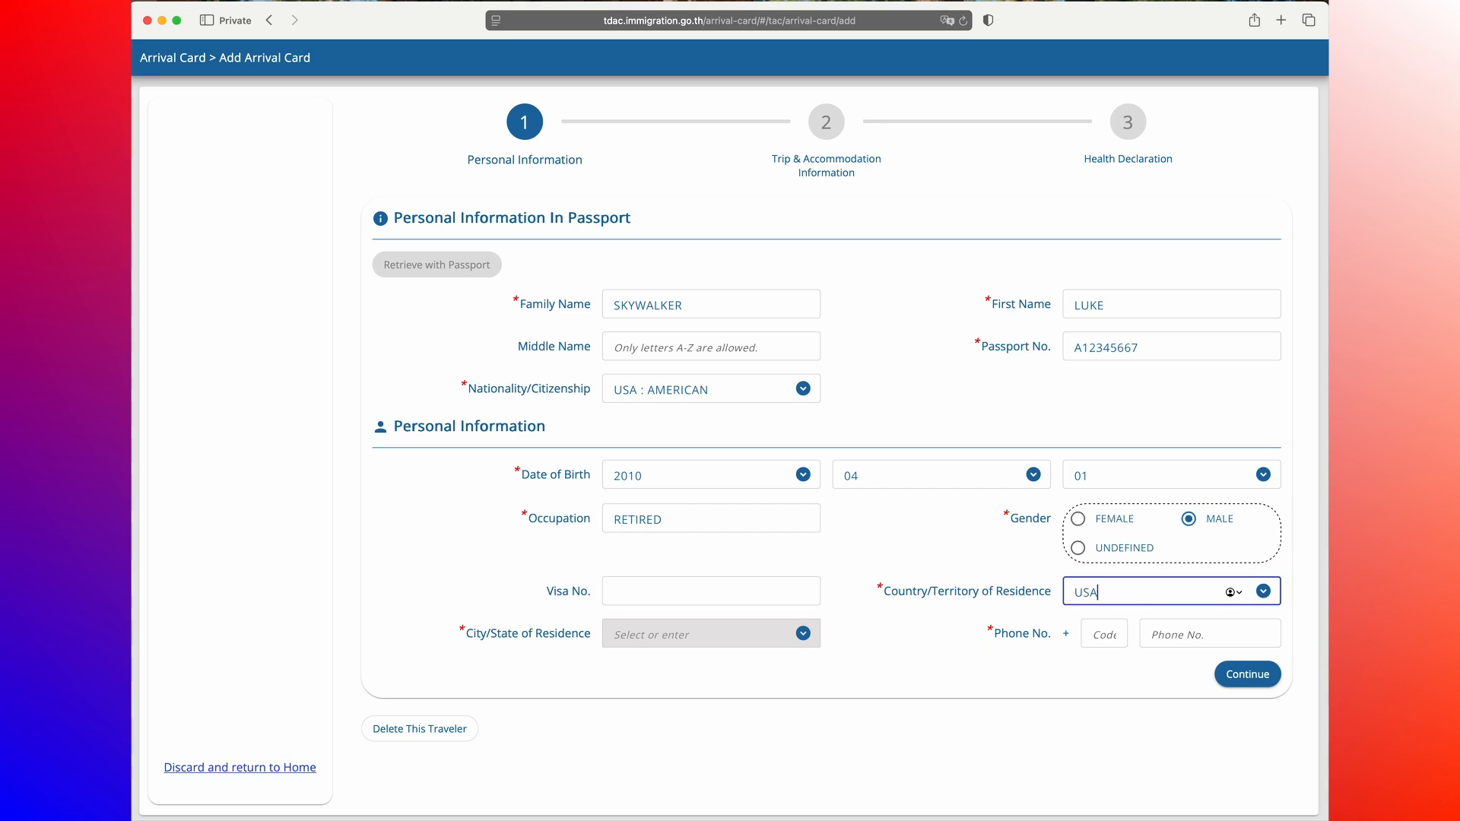
click(1115, 639)
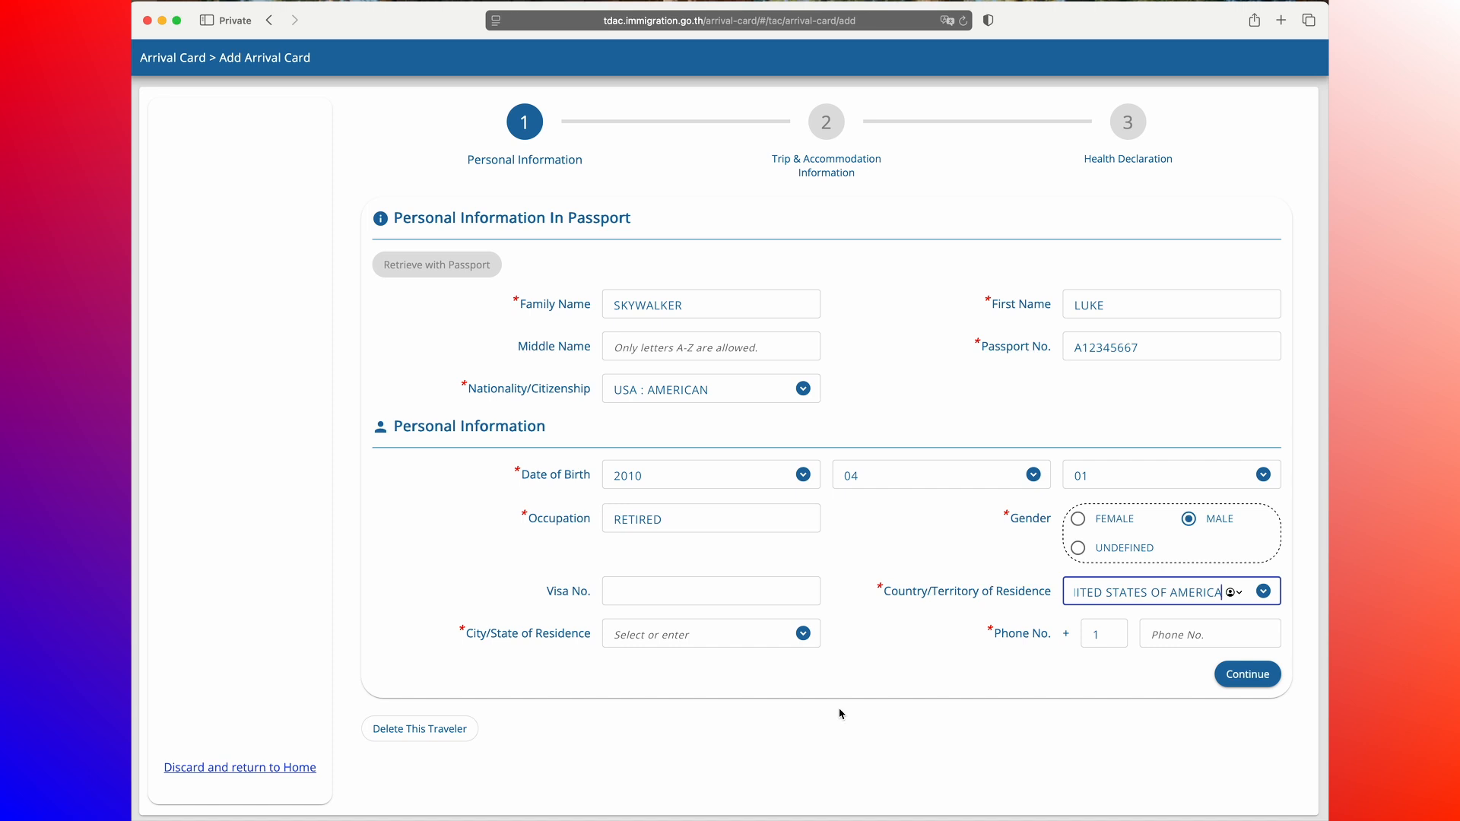
Step: Choose ALASKA as the city/state of residence
click(714, 631)
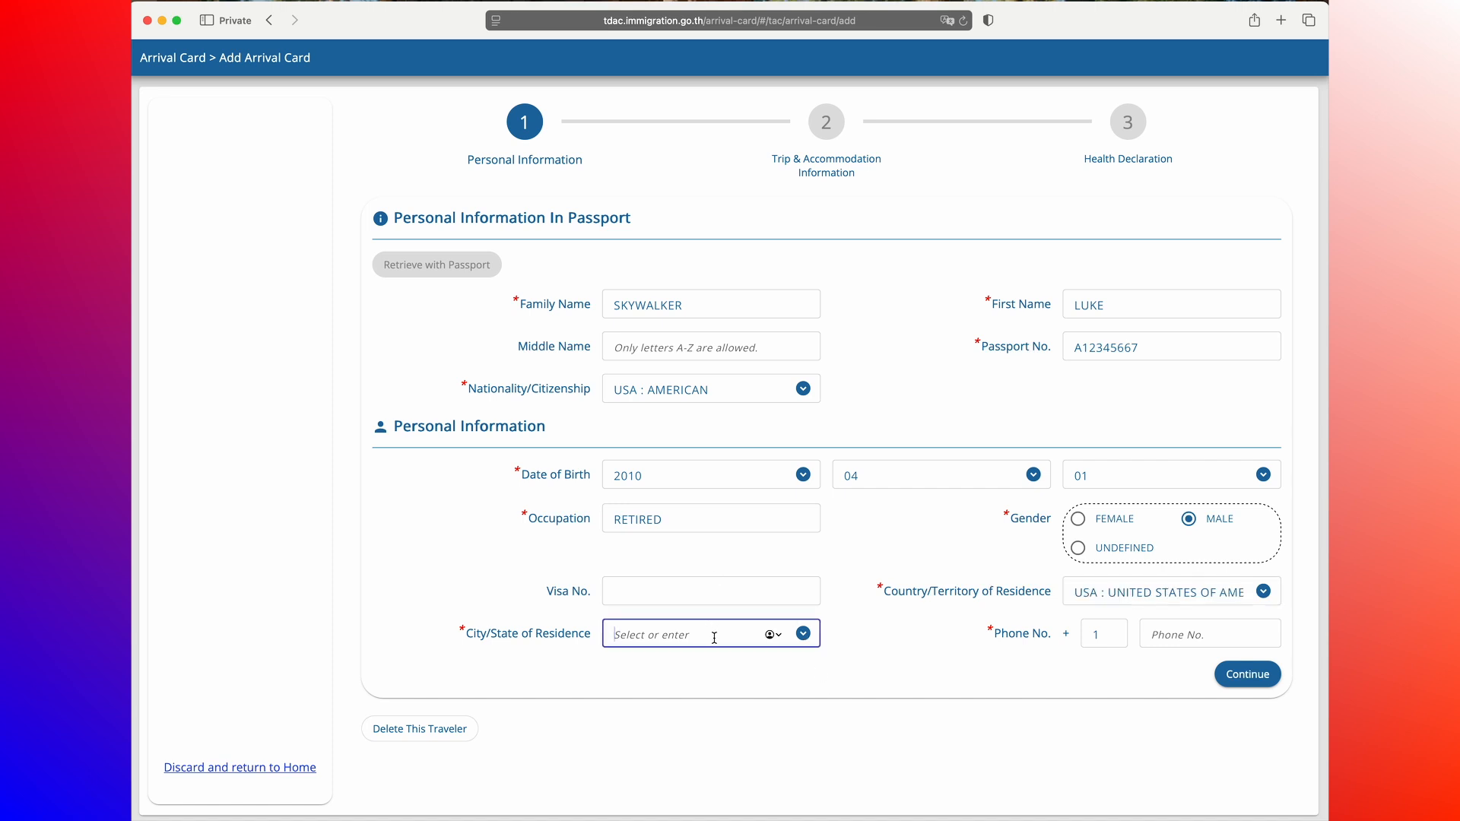
click(802, 635)
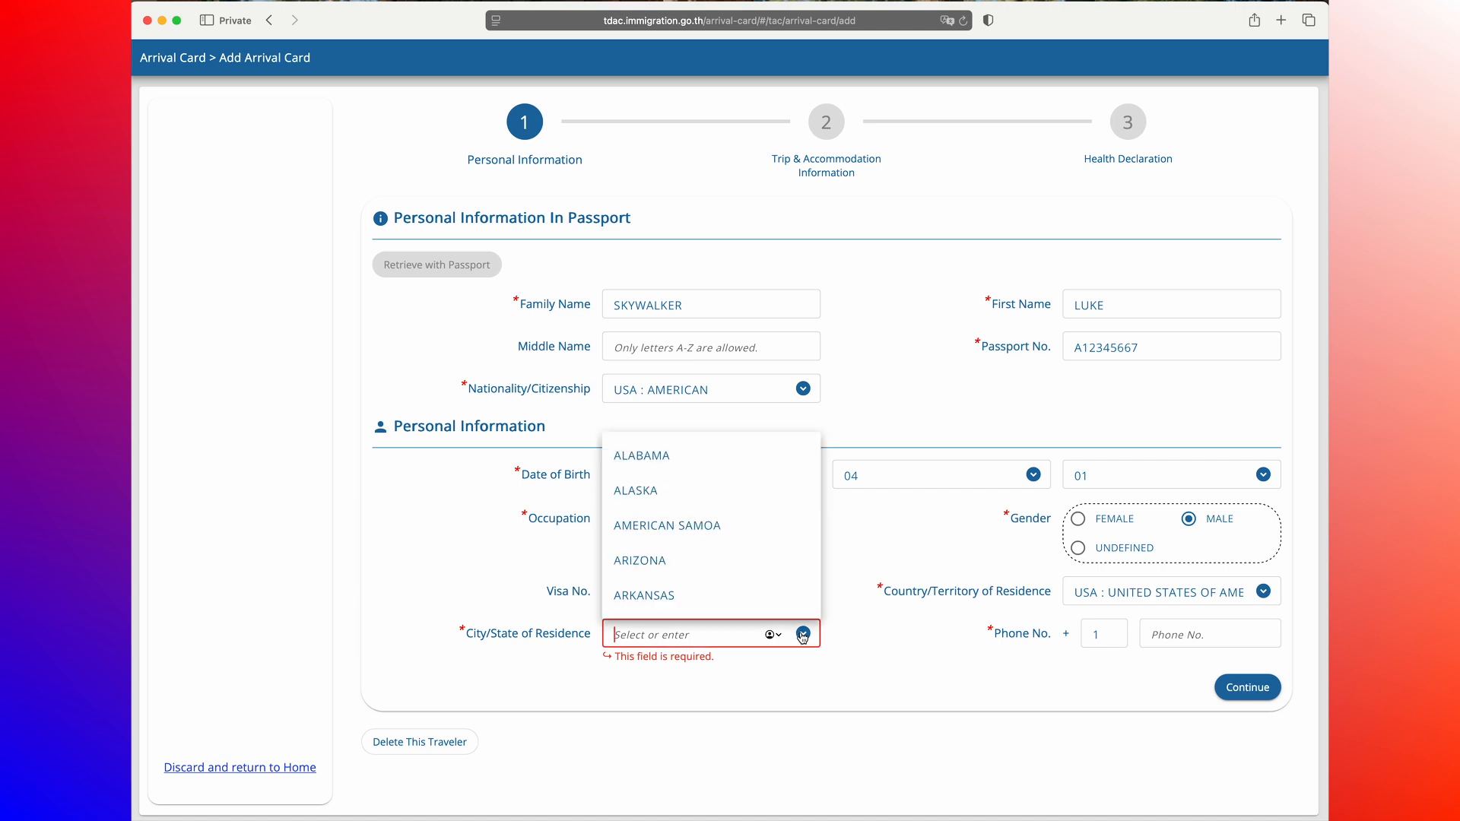
click(660, 494)
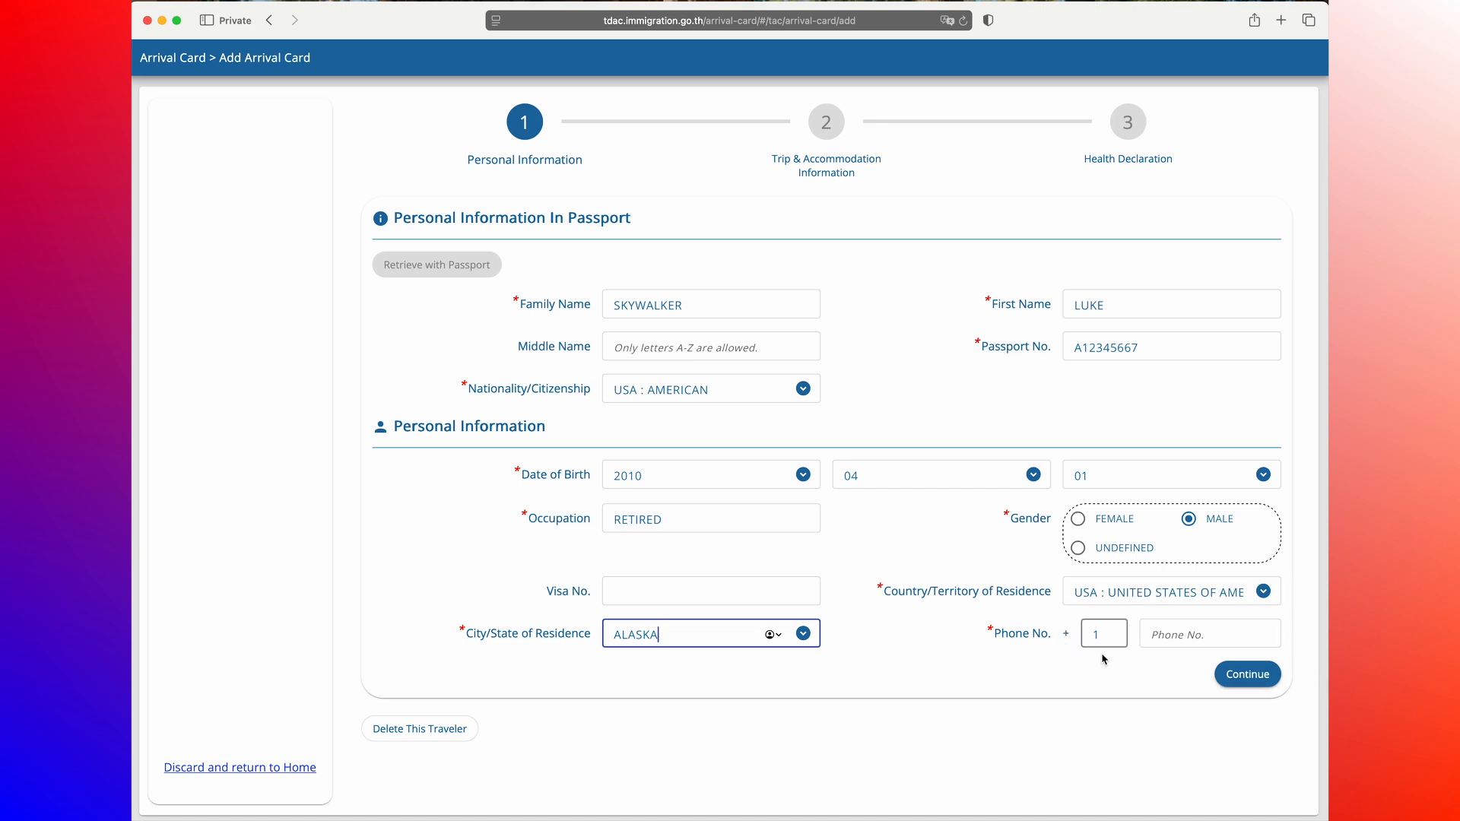
Step: Enter the traveller's phone number after the country code and continue to the trip information page
click(1157, 638)
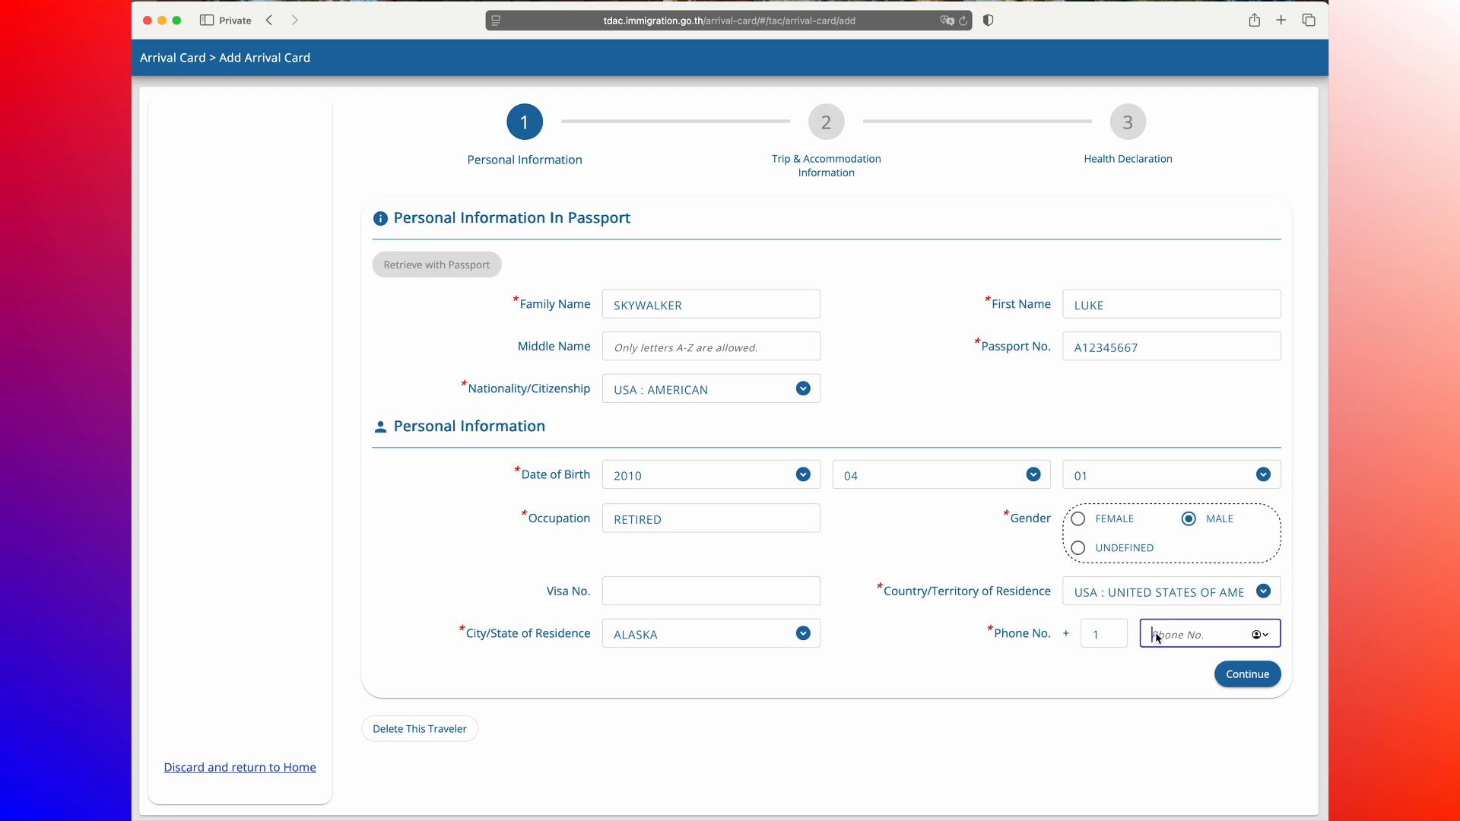
click(1250, 676)
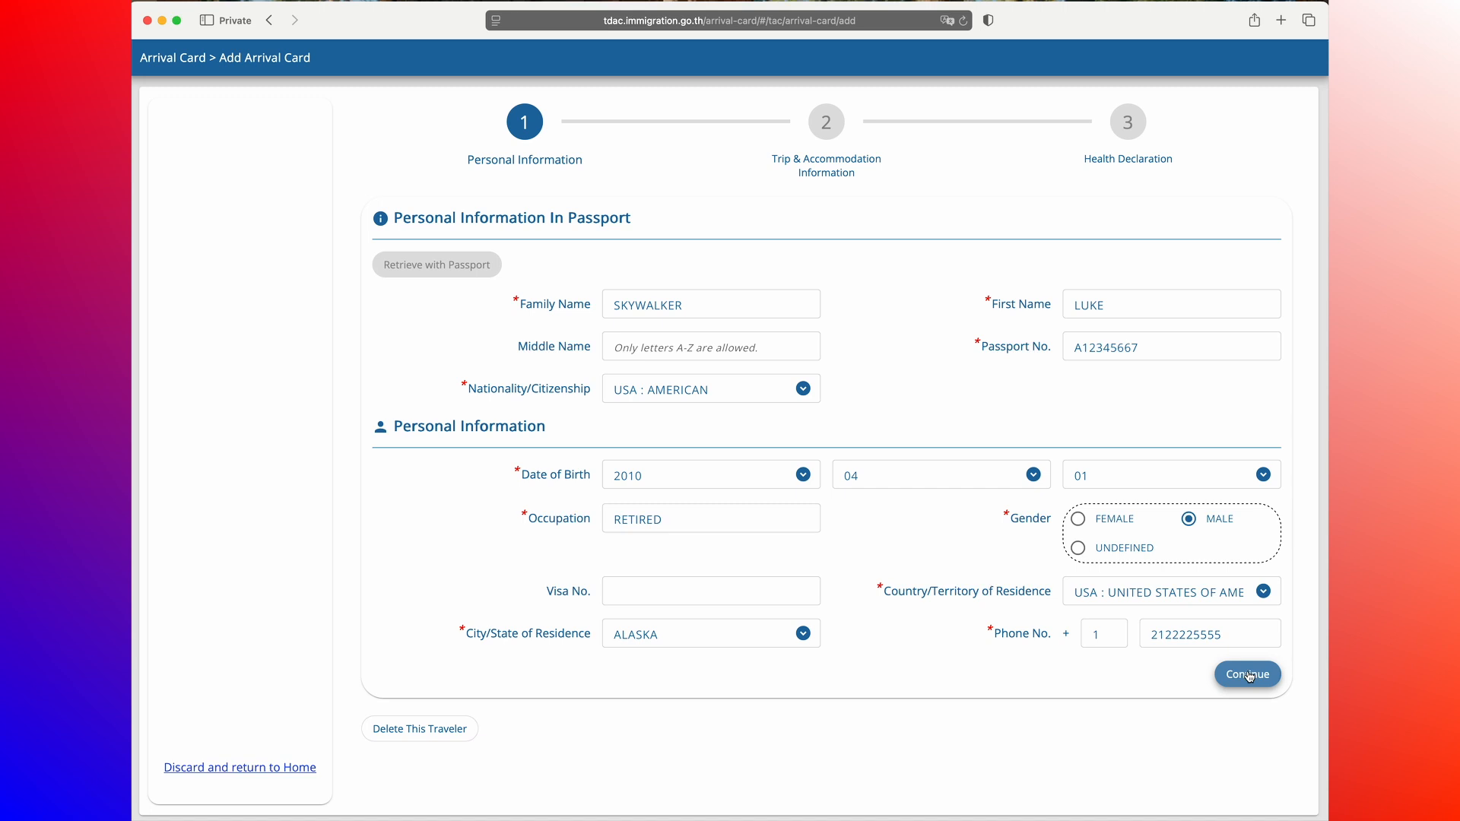
click(1250, 676)
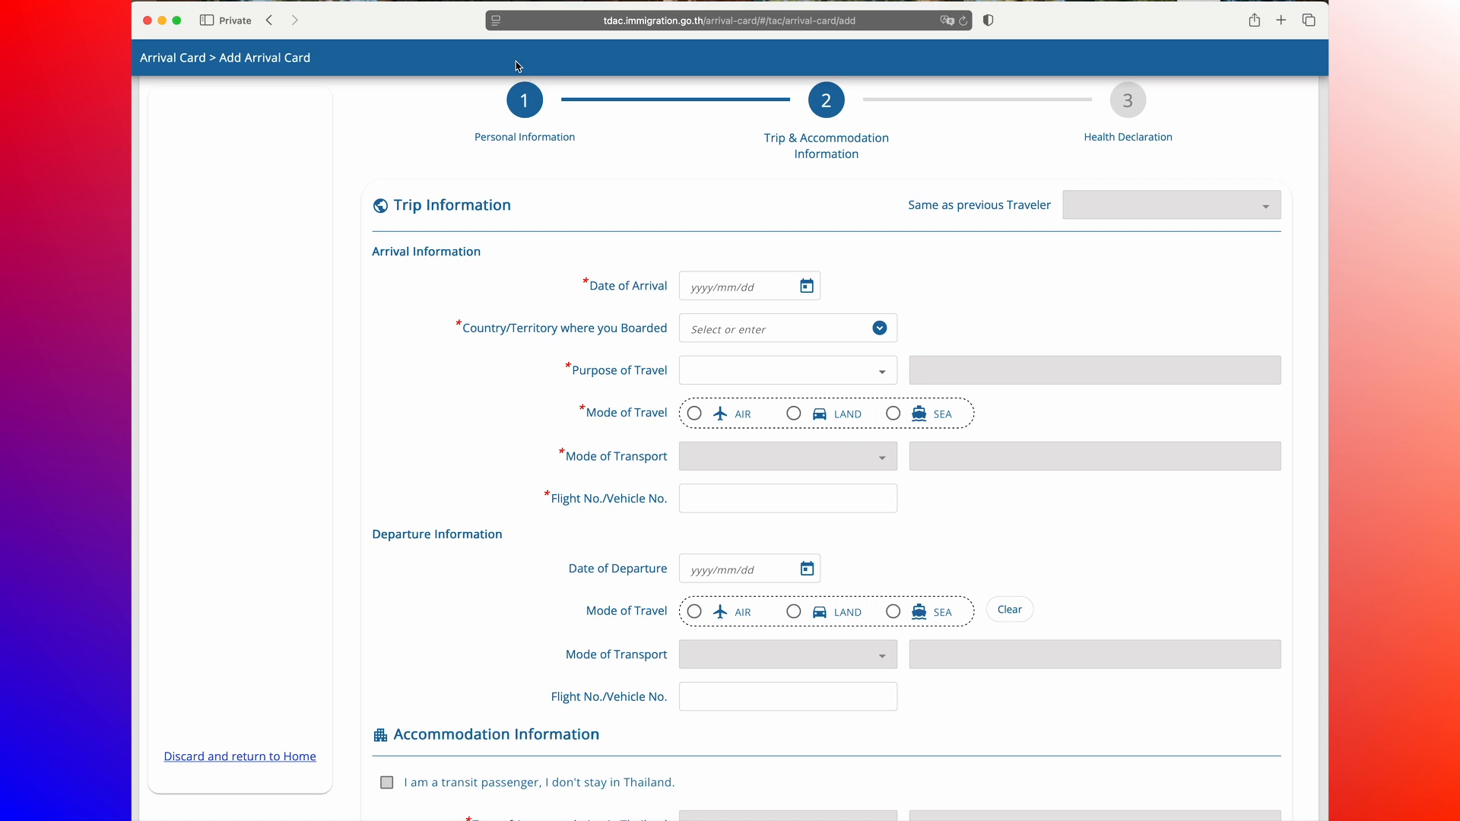
Step: Set the arrival date to 2025/05/30 and the boarding country to NLD : KINGDOM OF THE NETHERLANDS
click(817, 290)
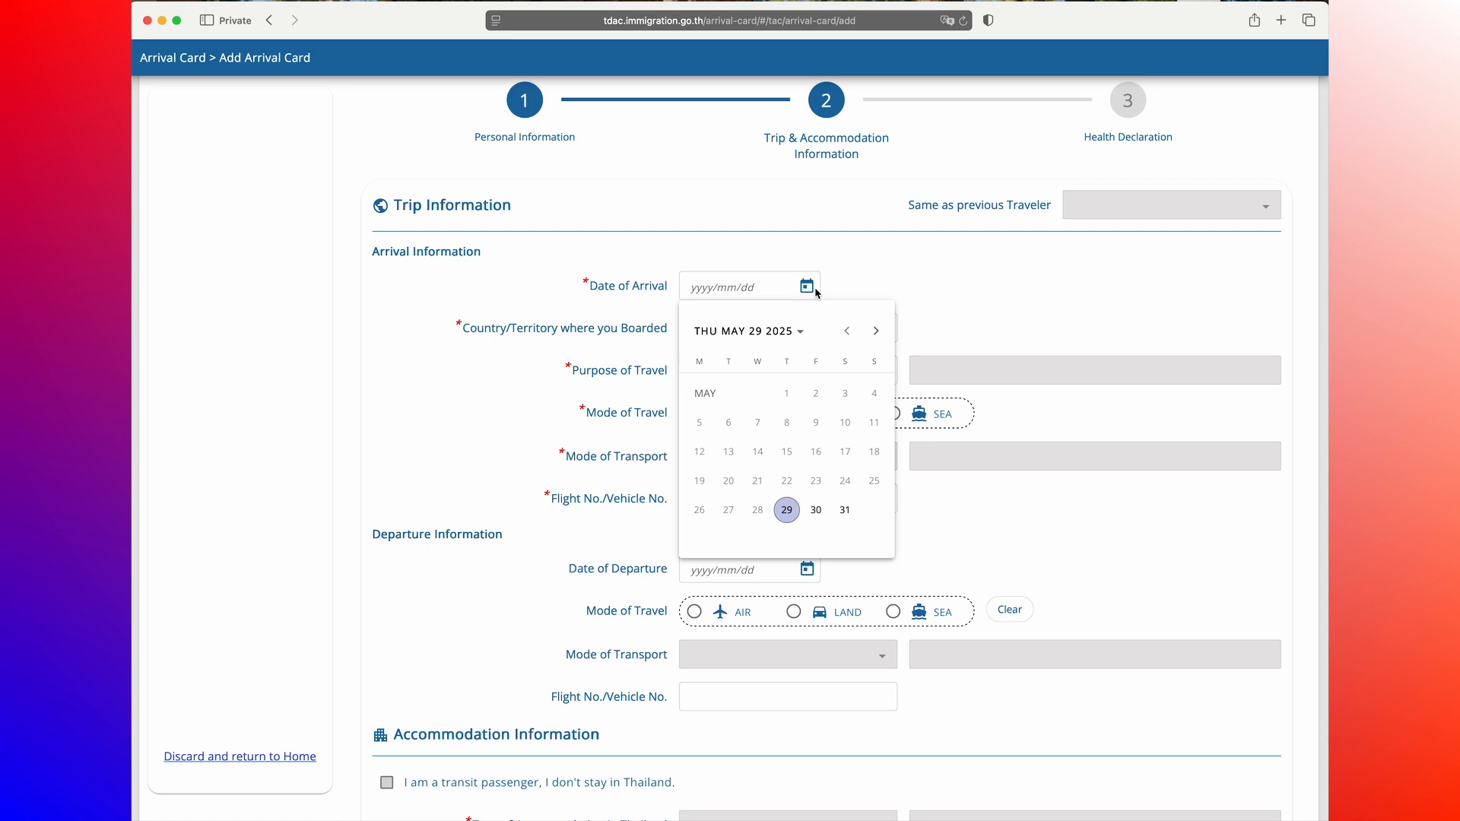
click(816, 509)
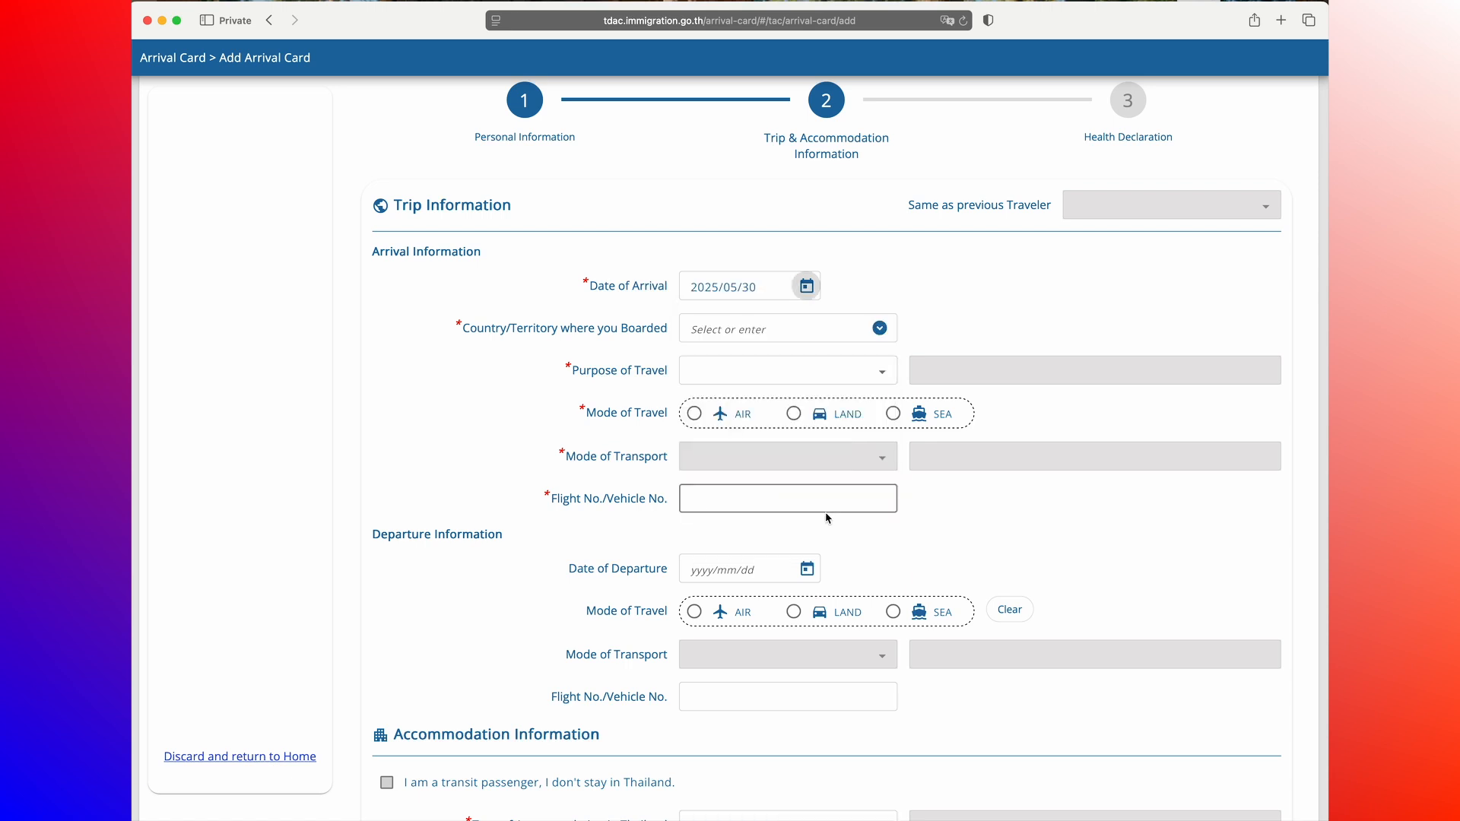
click(763, 326)
text(NE)
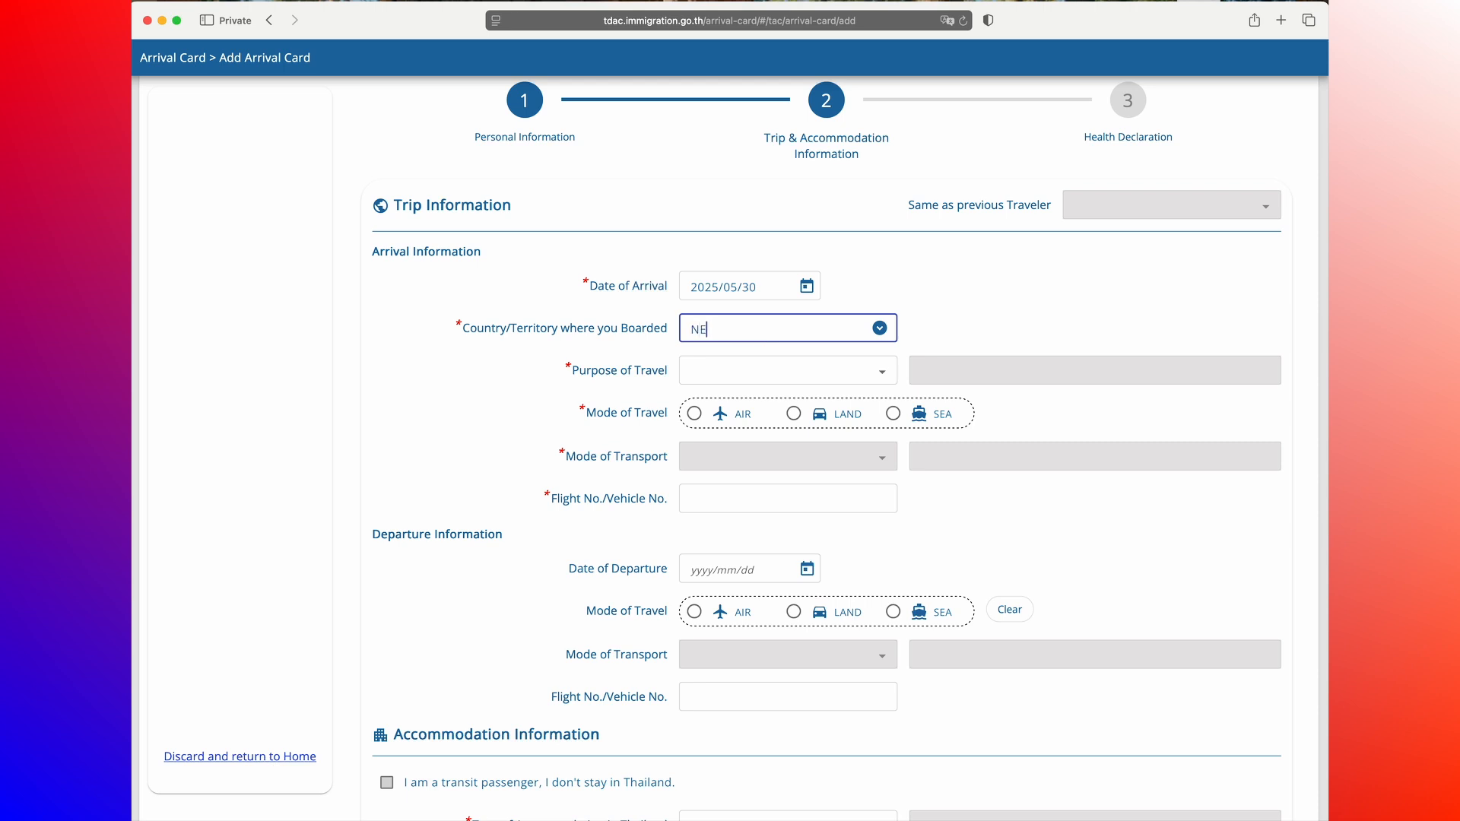
text(THERLAN)
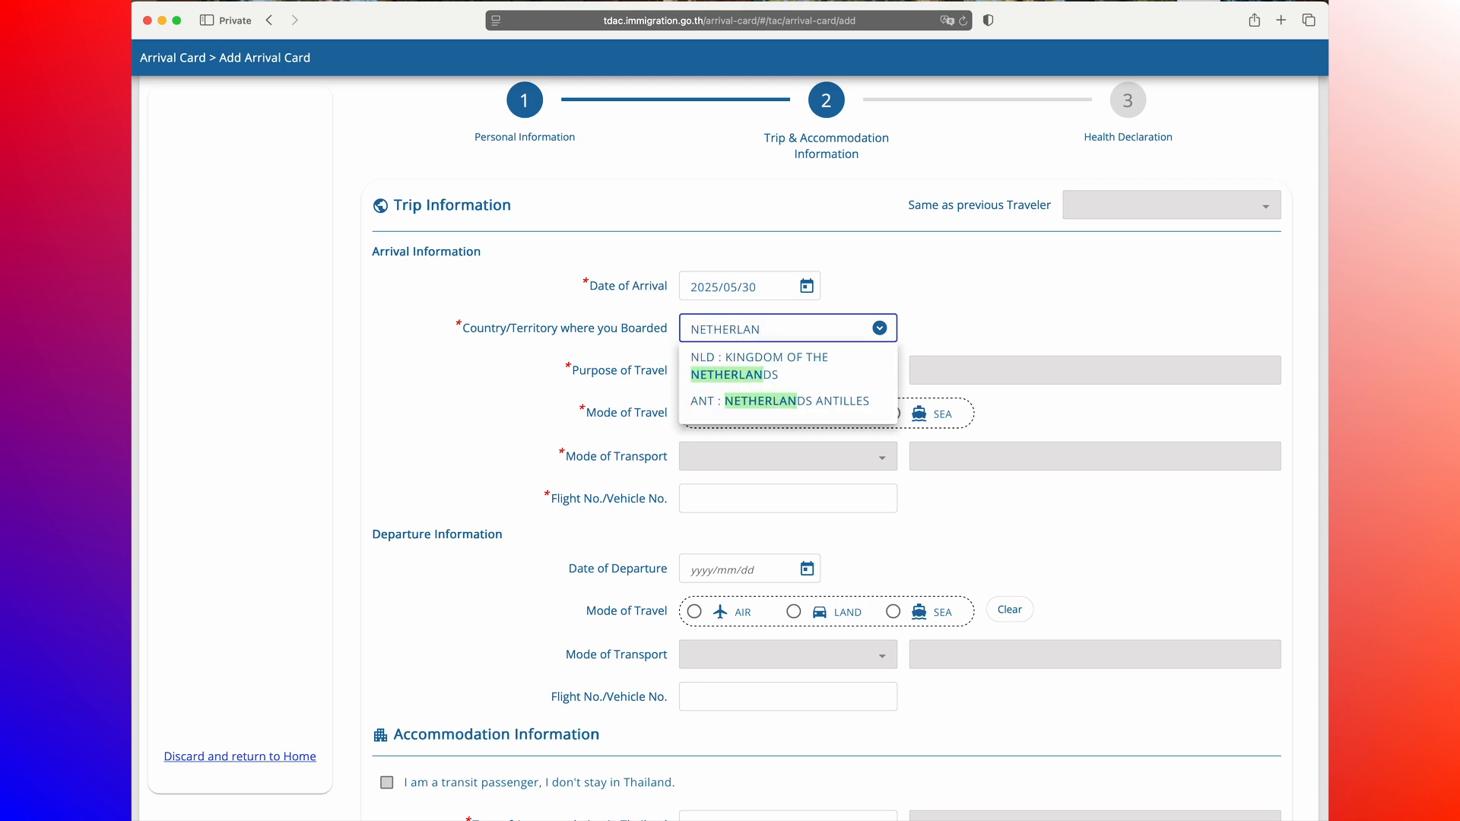
click(764, 376)
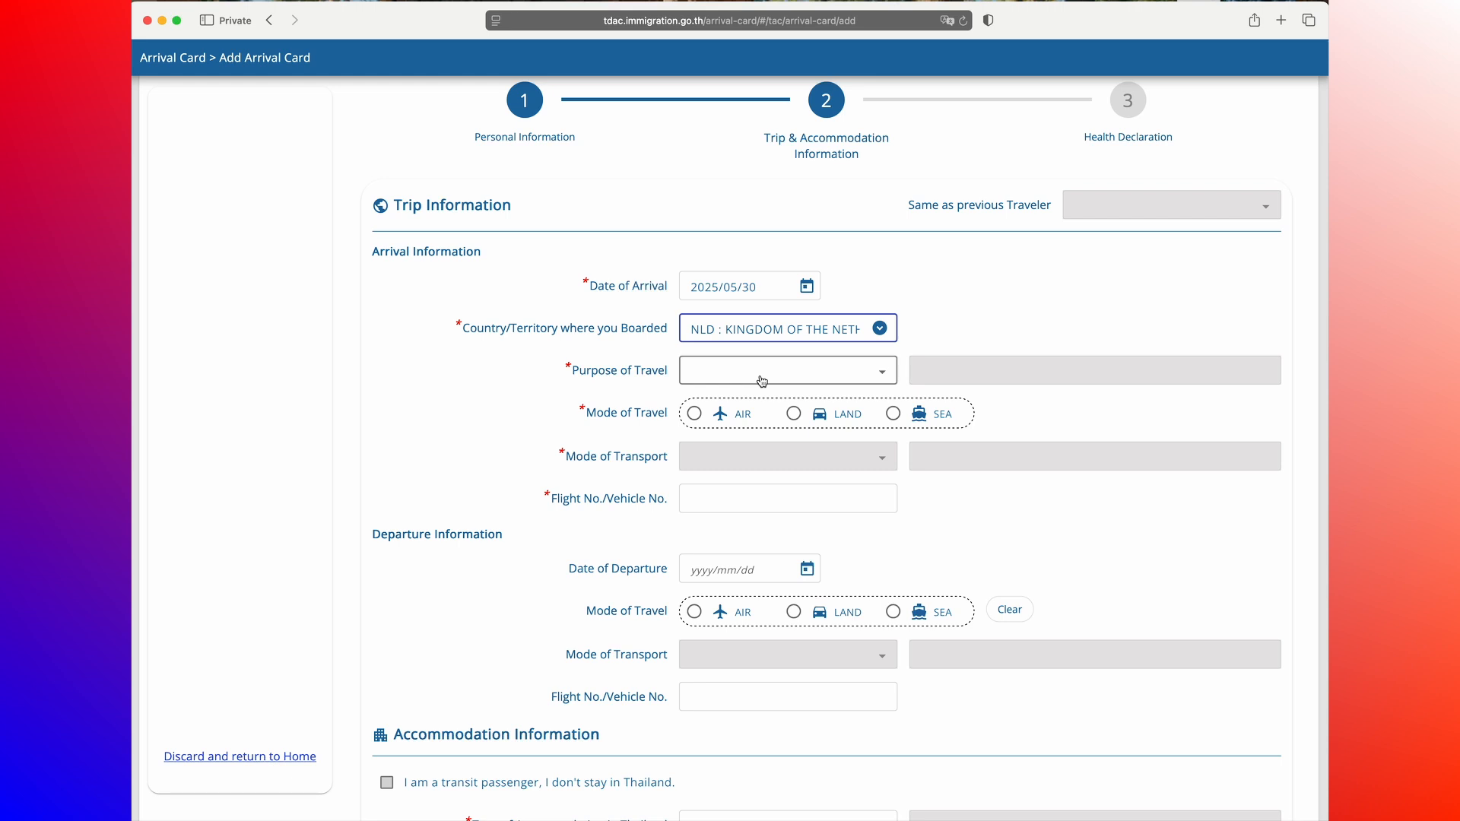
Step: Set the purpose of travel to HOLIDAY and the arrival mode of travel to AIR
click(889, 377)
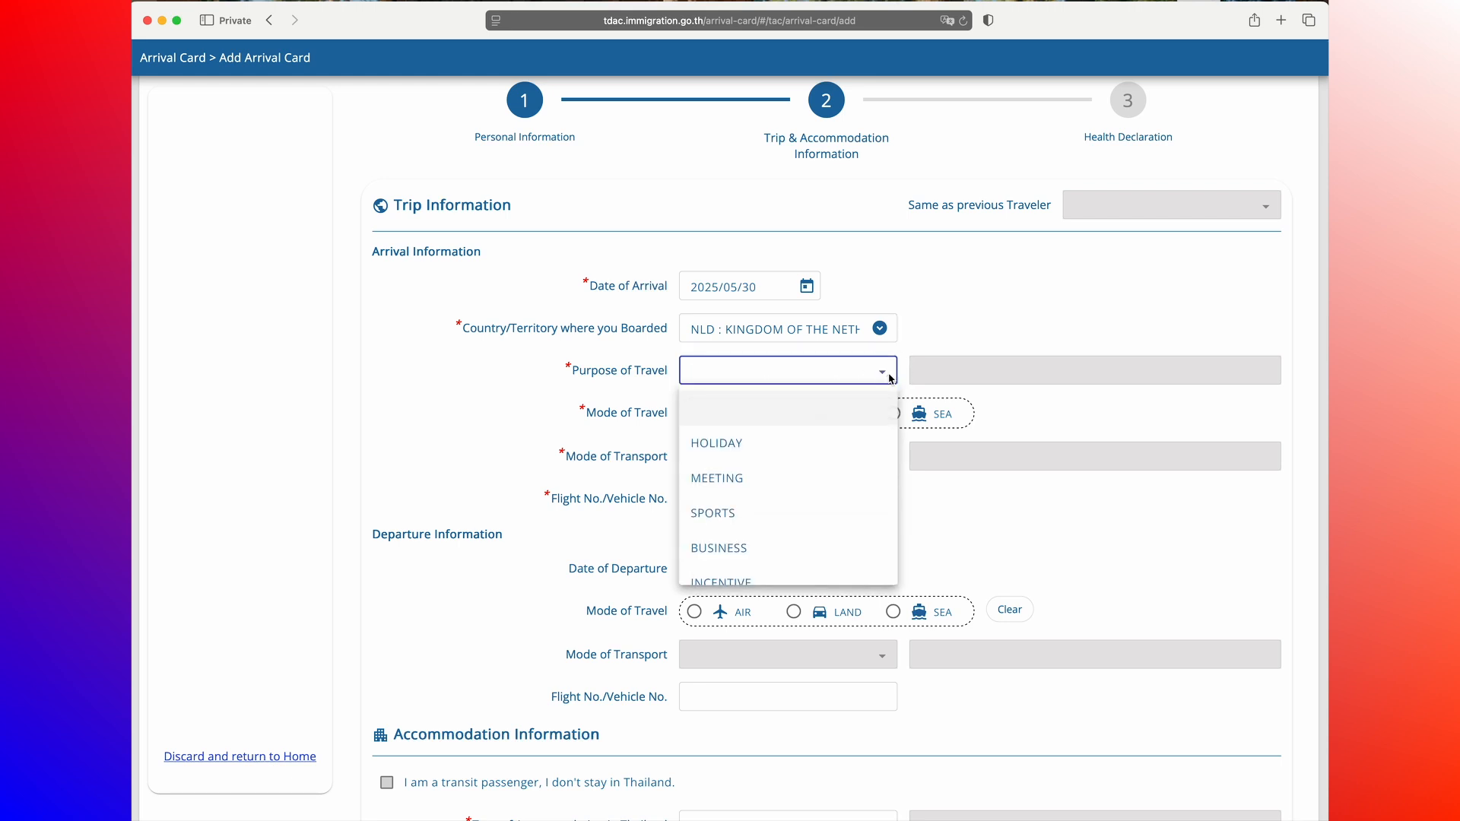
click(759, 443)
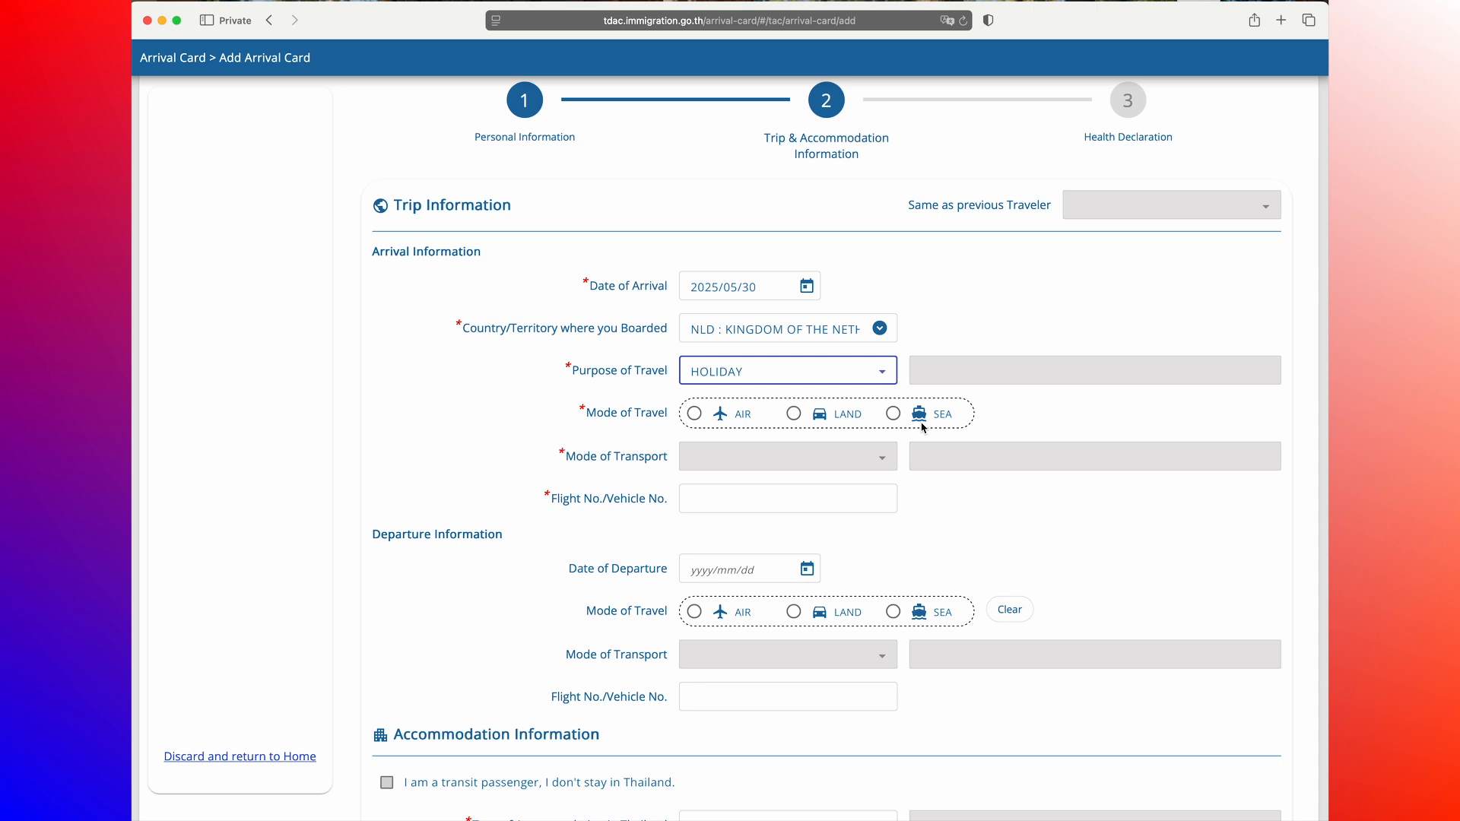
click(691, 413)
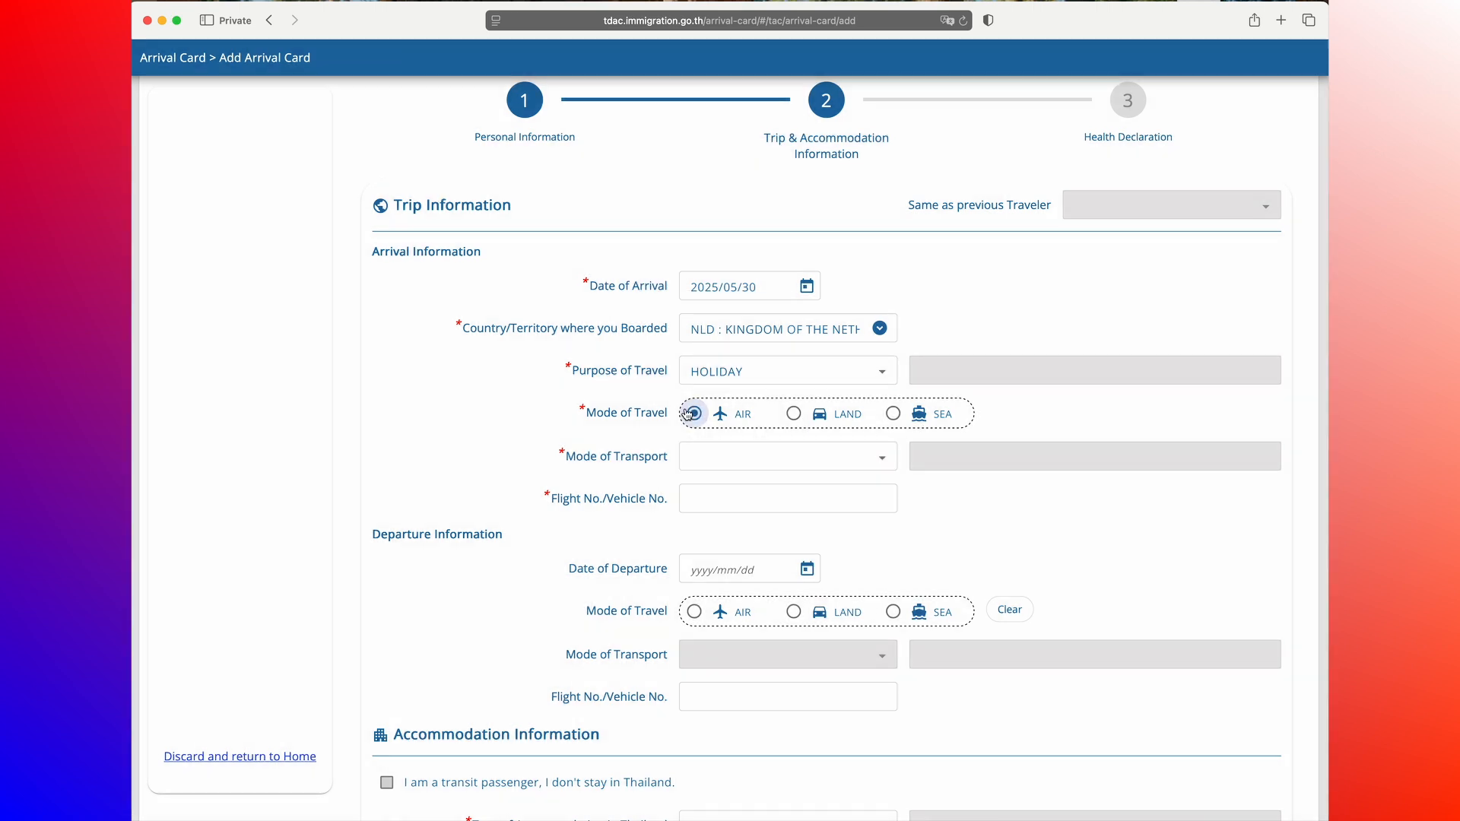
Step: Choose COMMERCIAL FLIGHT as the mode of transport and enter flight number AA124
click(724, 463)
click(733, 532)
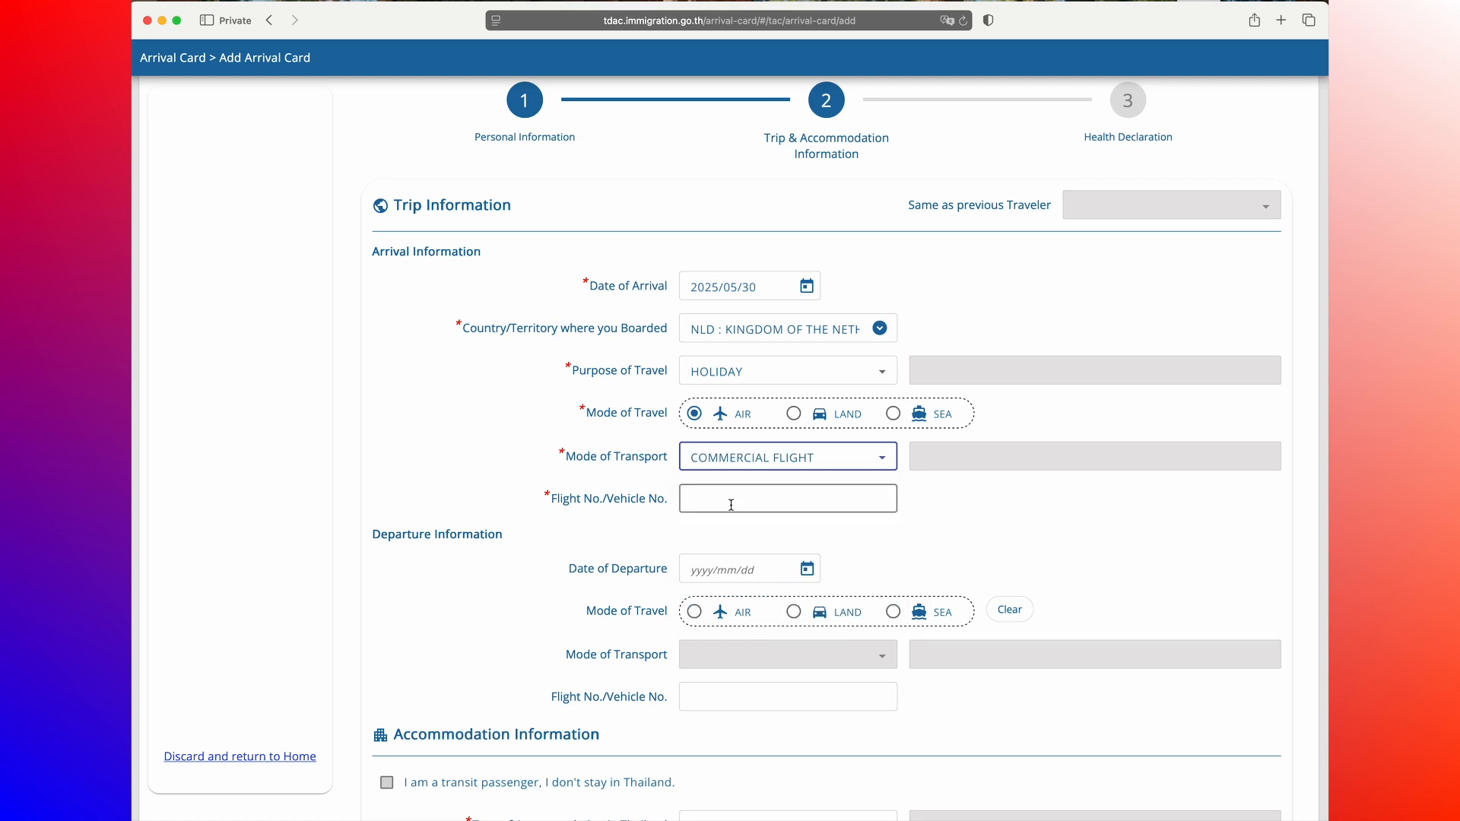
click(732, 499)
text(AA124)
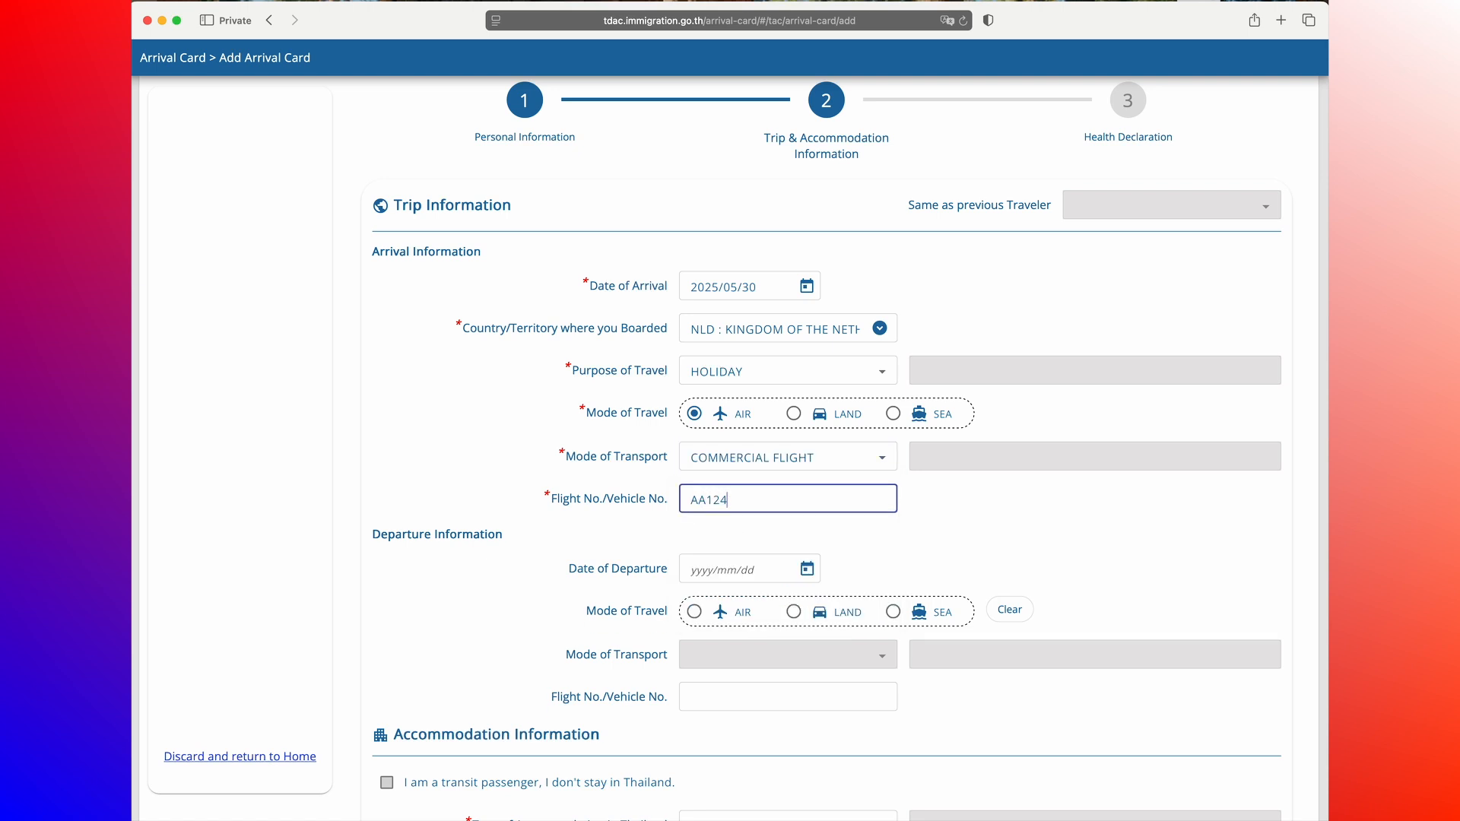
scroll(464, 572, down, 5)
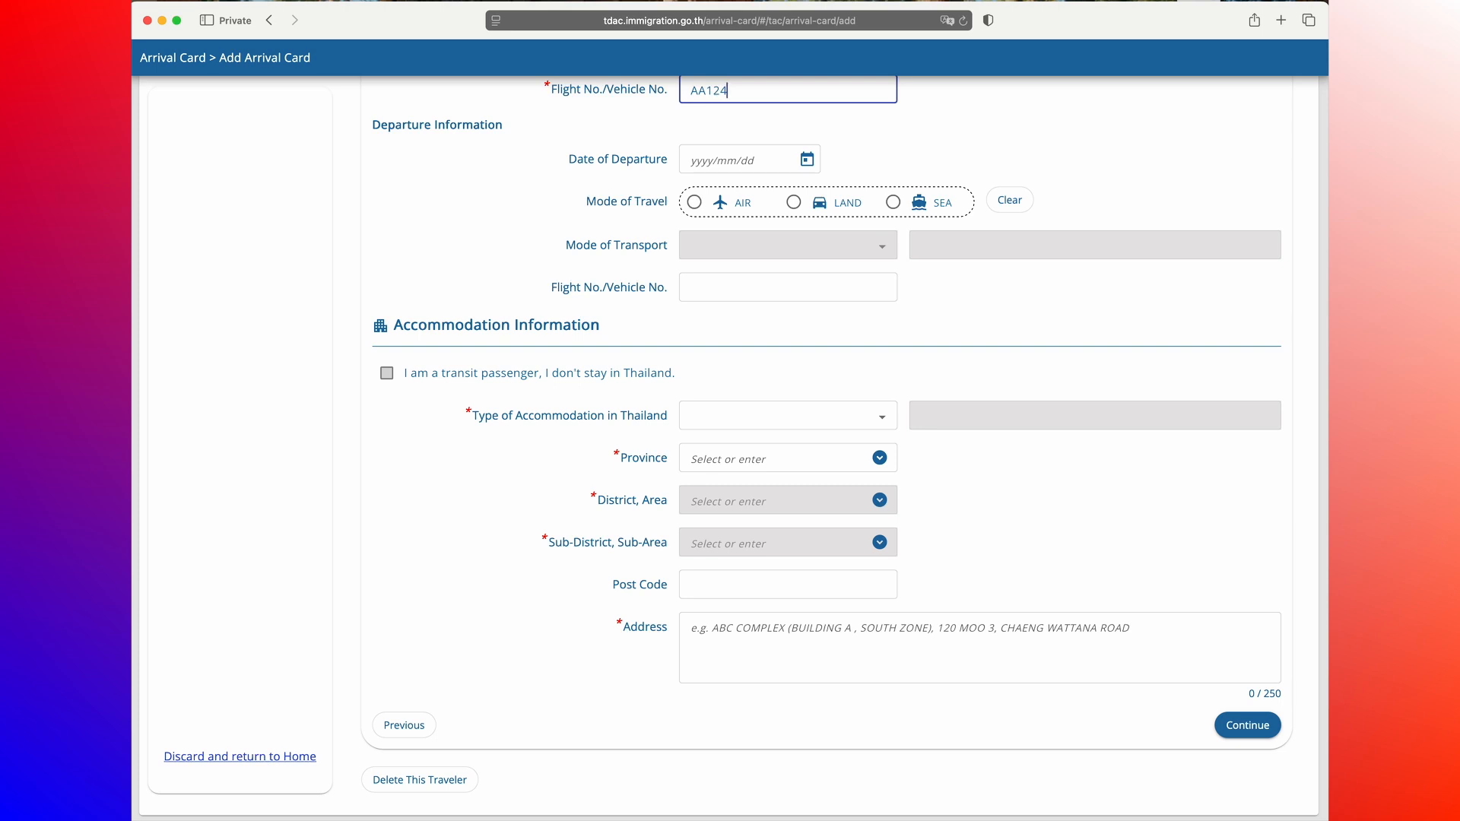
Step: Set the type of accommodation to HOTEL and the province to BANGKOK
click(812, 426)
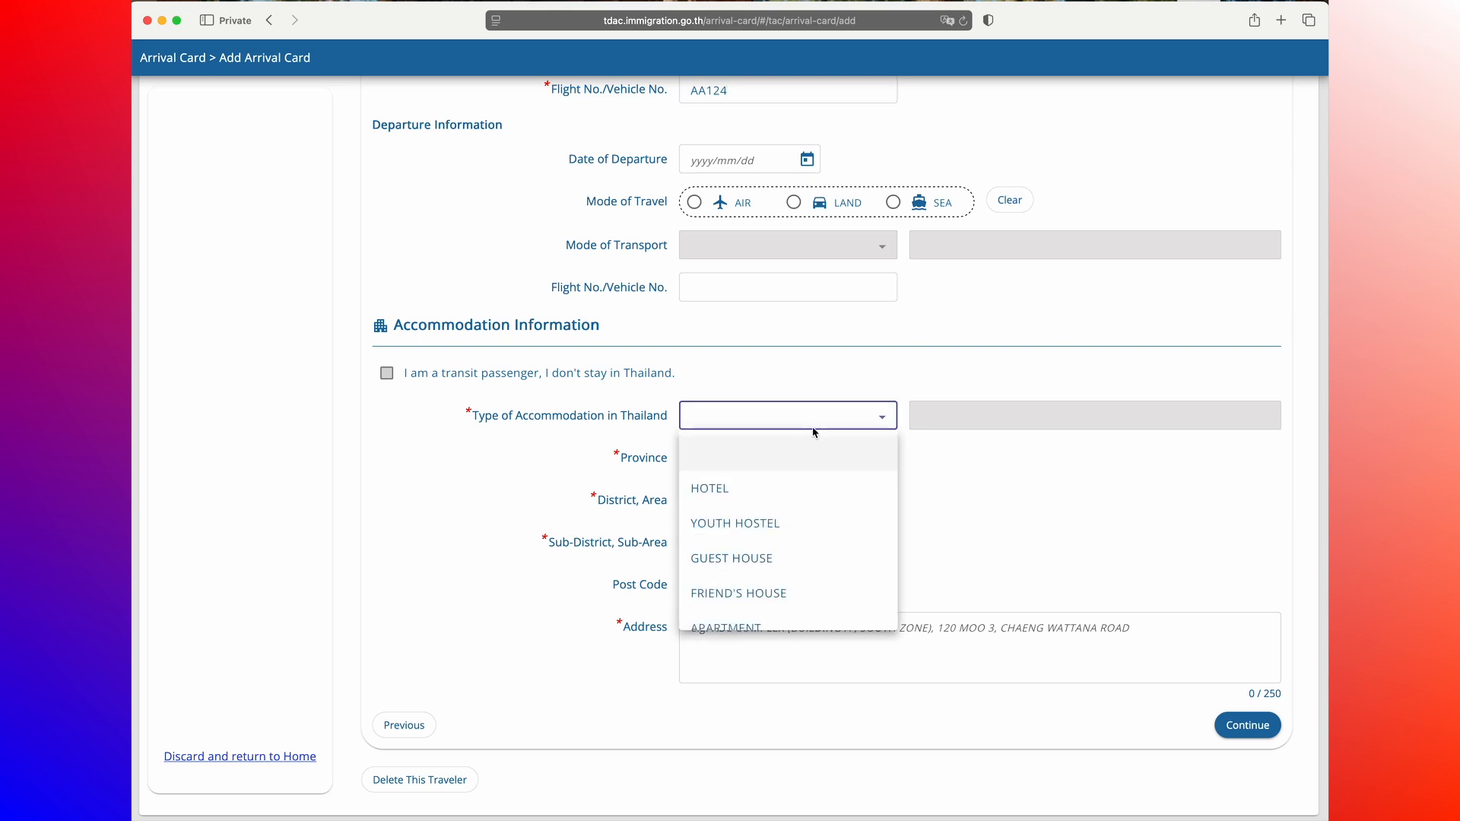
click(730, 490)
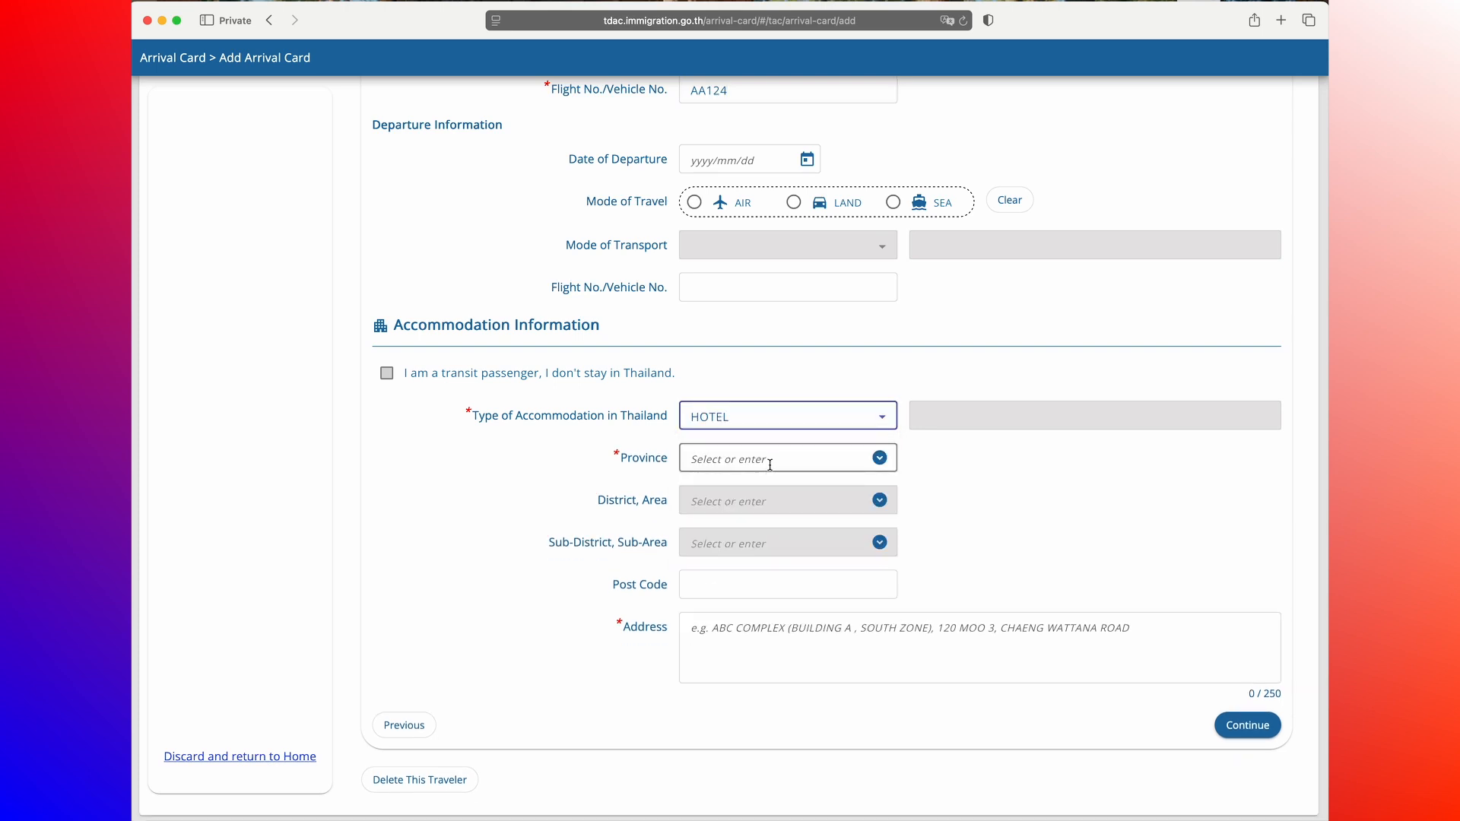
click(770, 463)
click(880, 457)
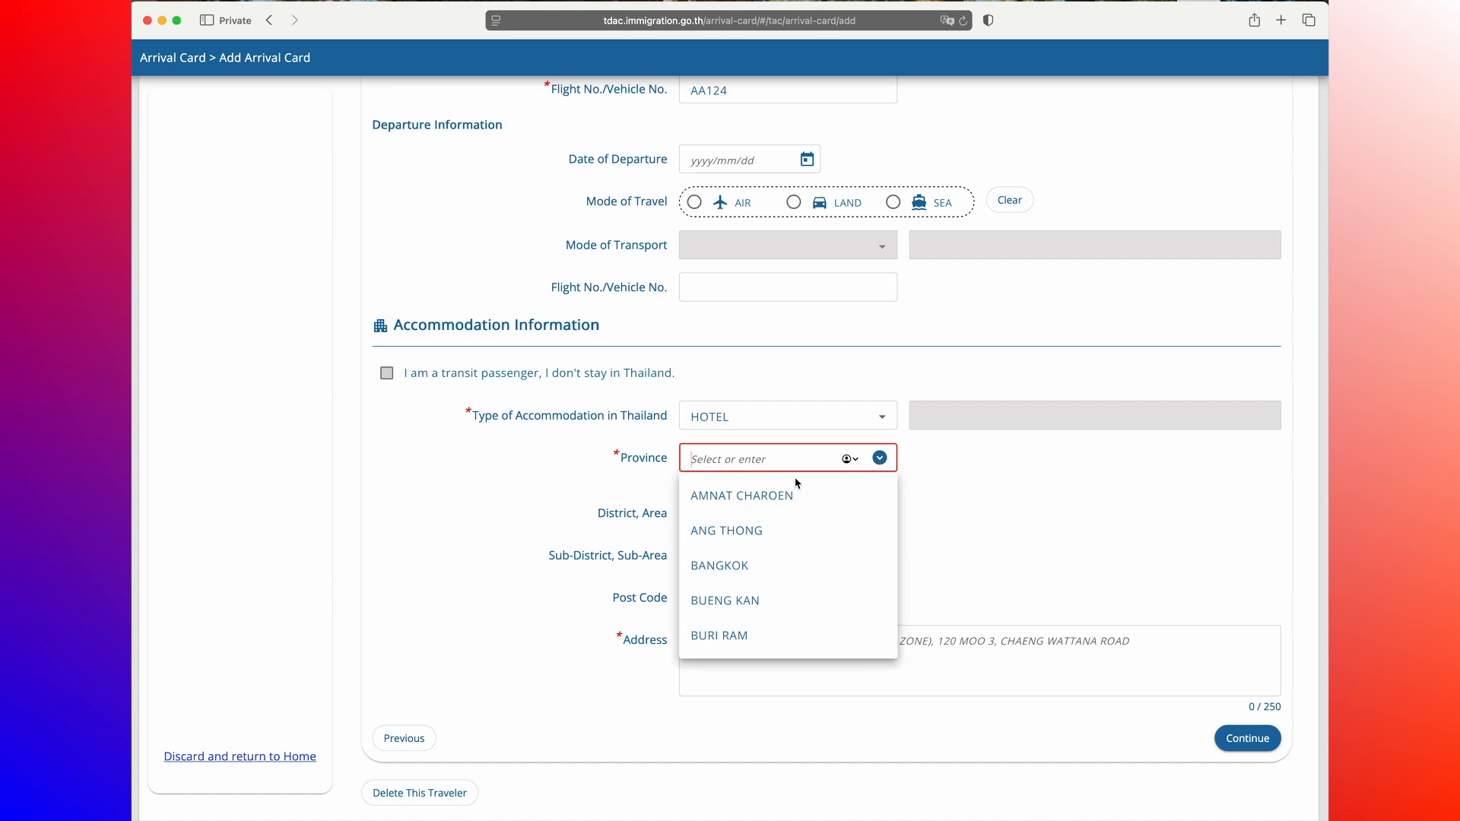
click(750, 567)
Step: Set the district to BANG KAPI and the sub-district to HUA MAK
click(880, 501)
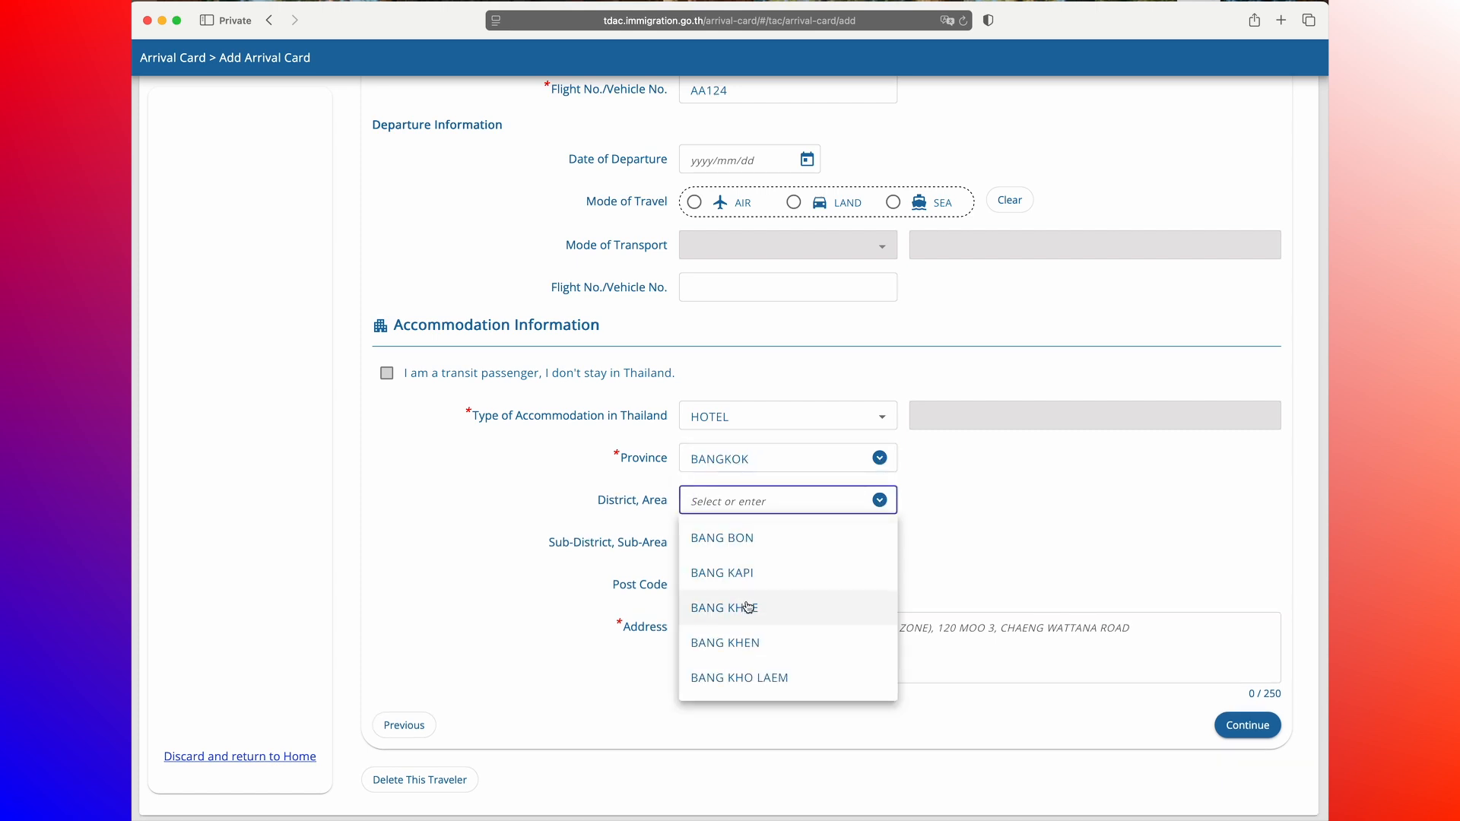
click(820, 578)
click(880, 546)
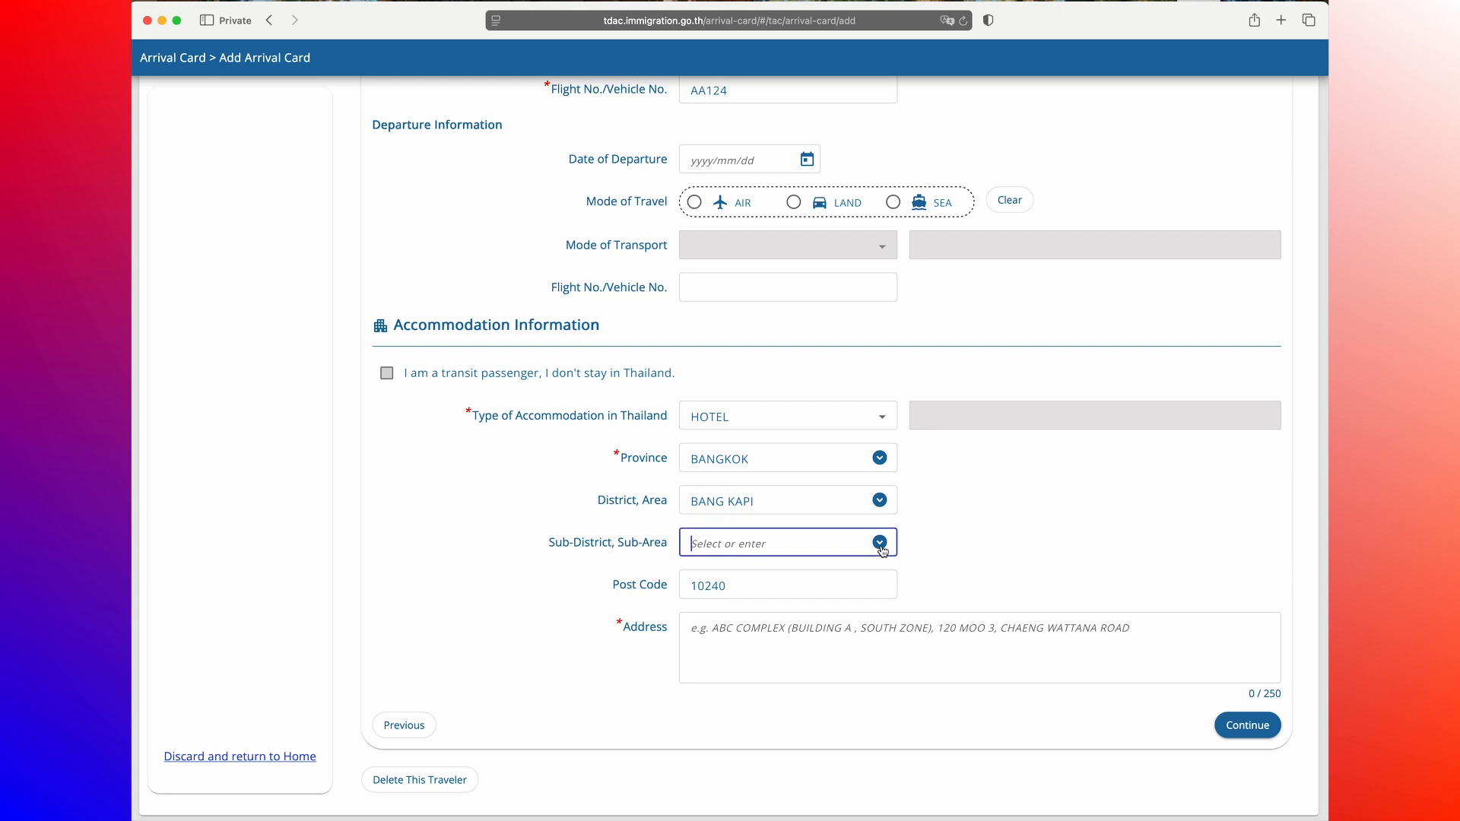
click(762, 582)
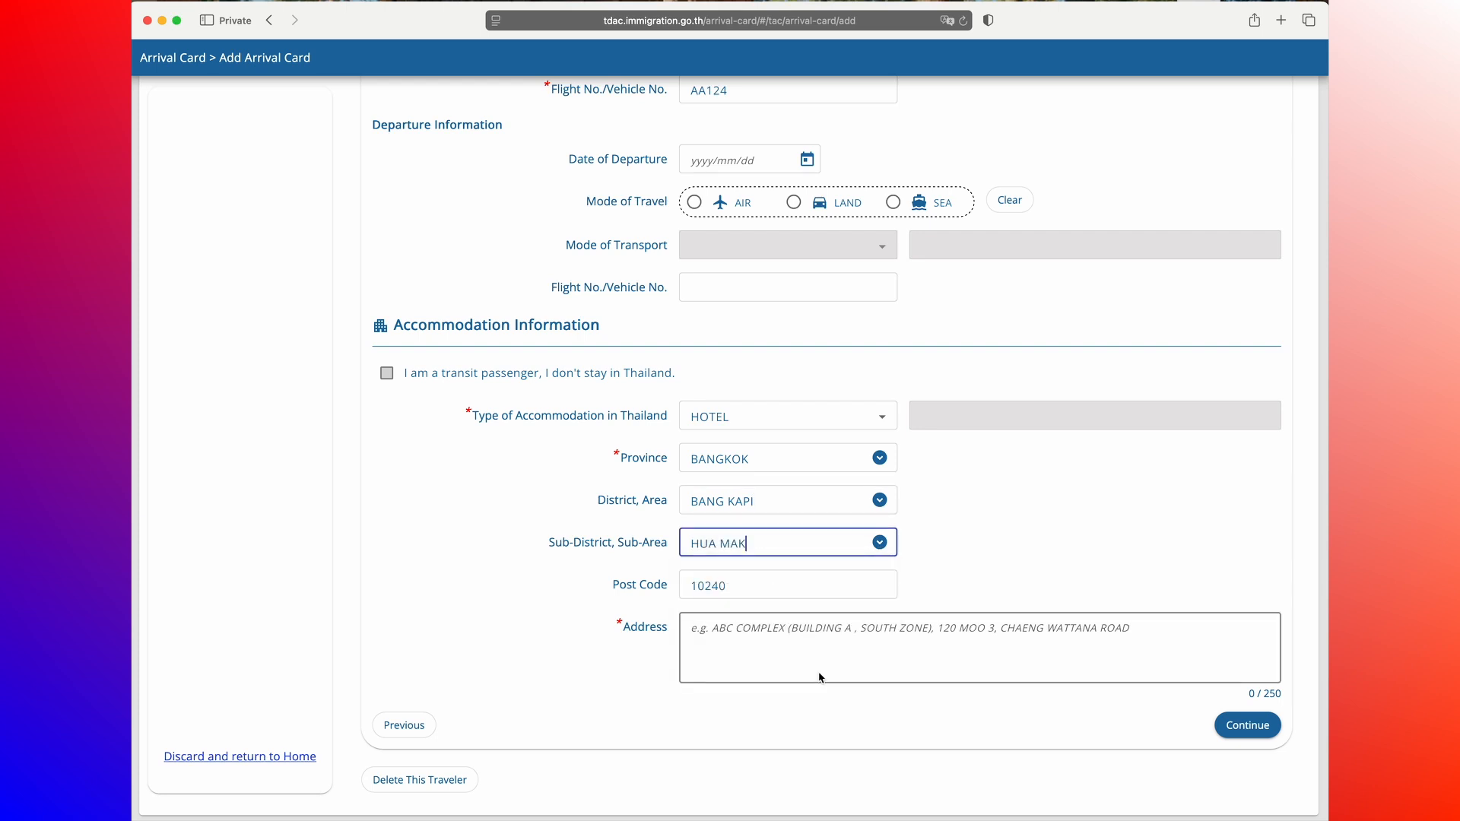
Step: Enter the address Holiday Hotel Hua Mak and continue to the health declaration page
click(744, 631)
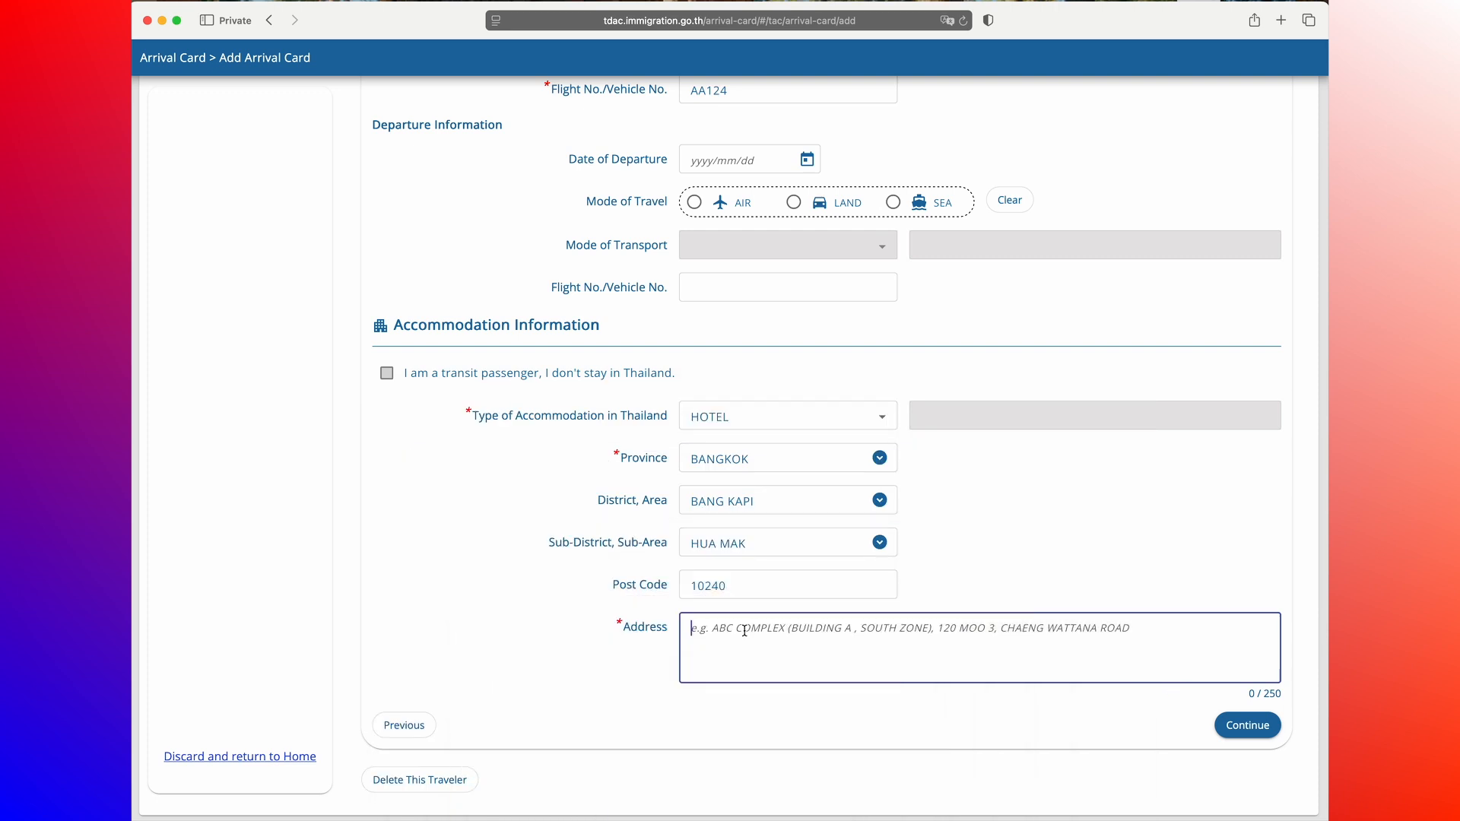
text(Ho)
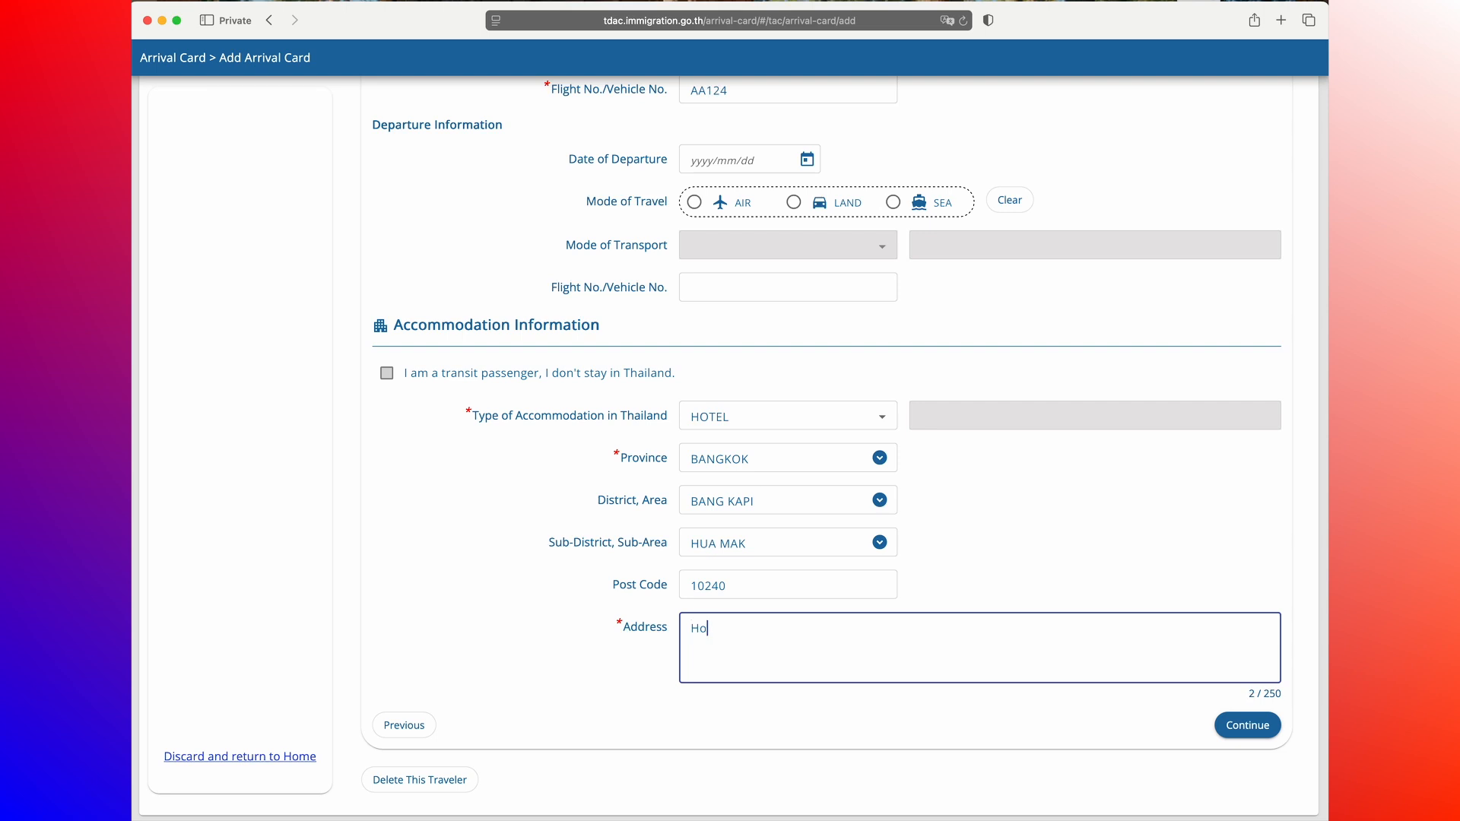
text(liday Hotel Hua Mak)
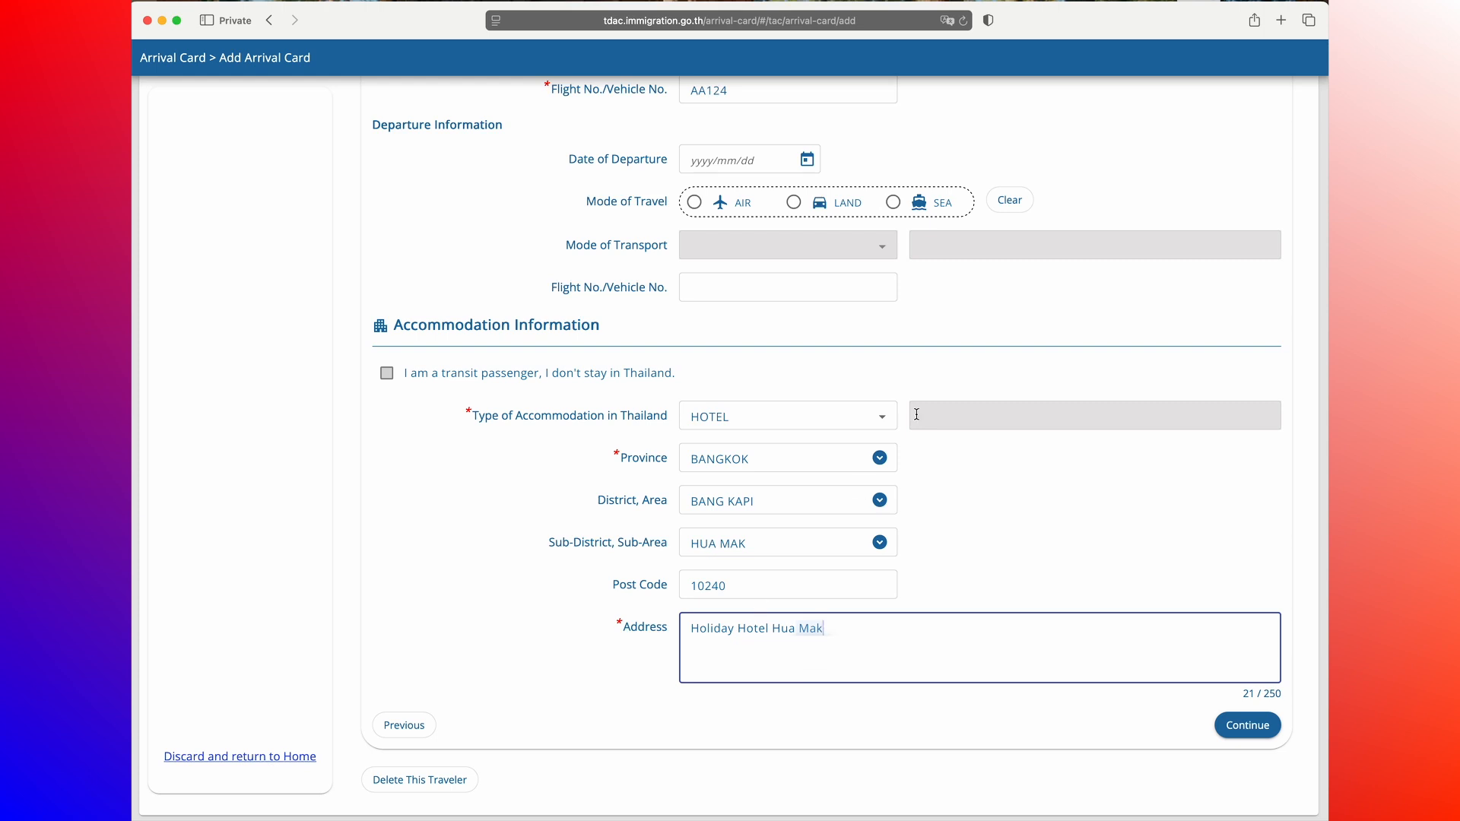
scroll(919, 417, up, 3)
scroll(922, 422, up, 5)
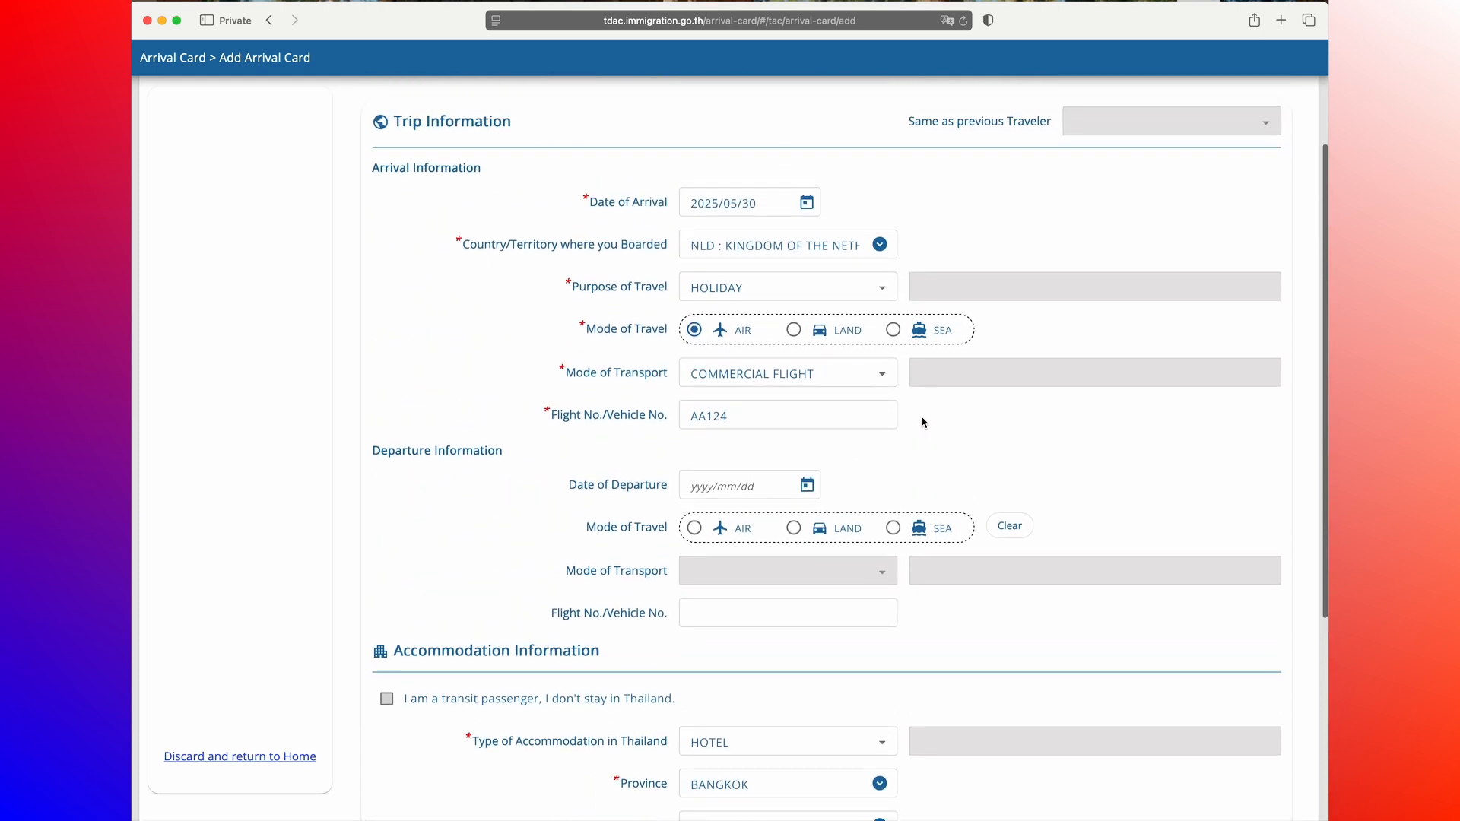
scroll(925, 422, down, 6)
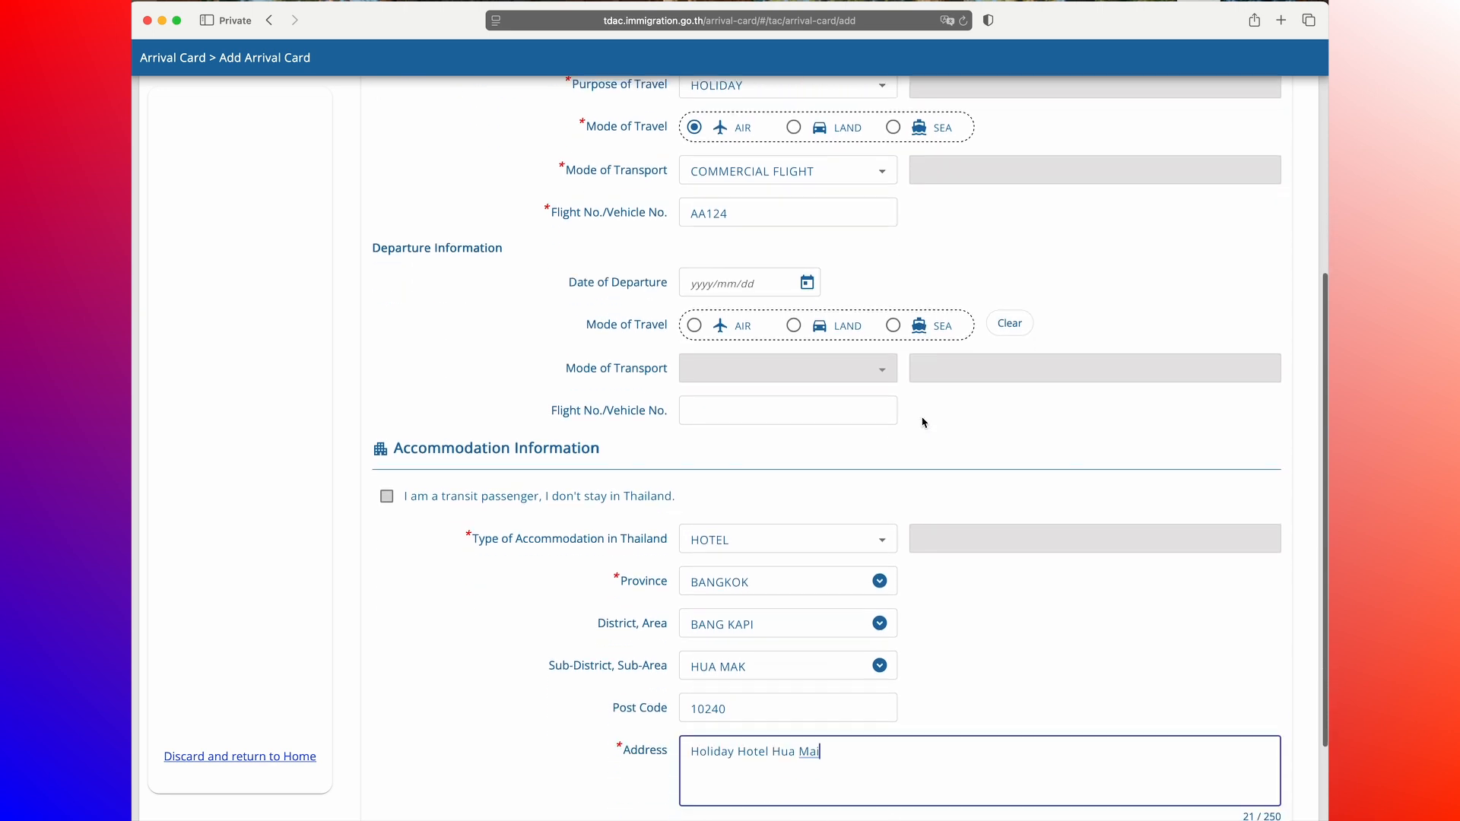
click(1253, 726)
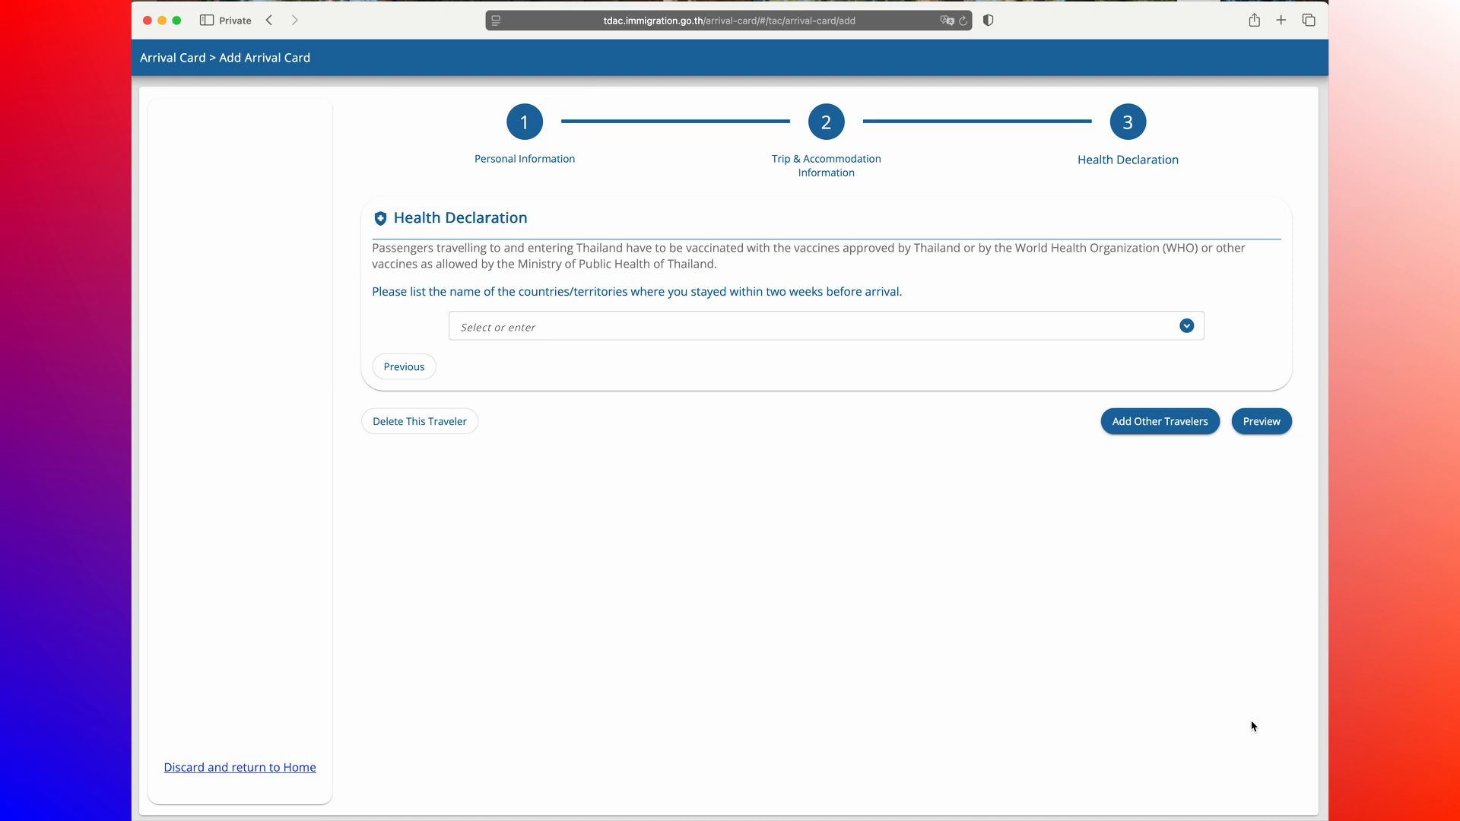
Step: List VNM : SOCIALIST REPUBLIC OF VIETNAM as the country stayed in within two weeks, then open the preview
click(1187, 327)
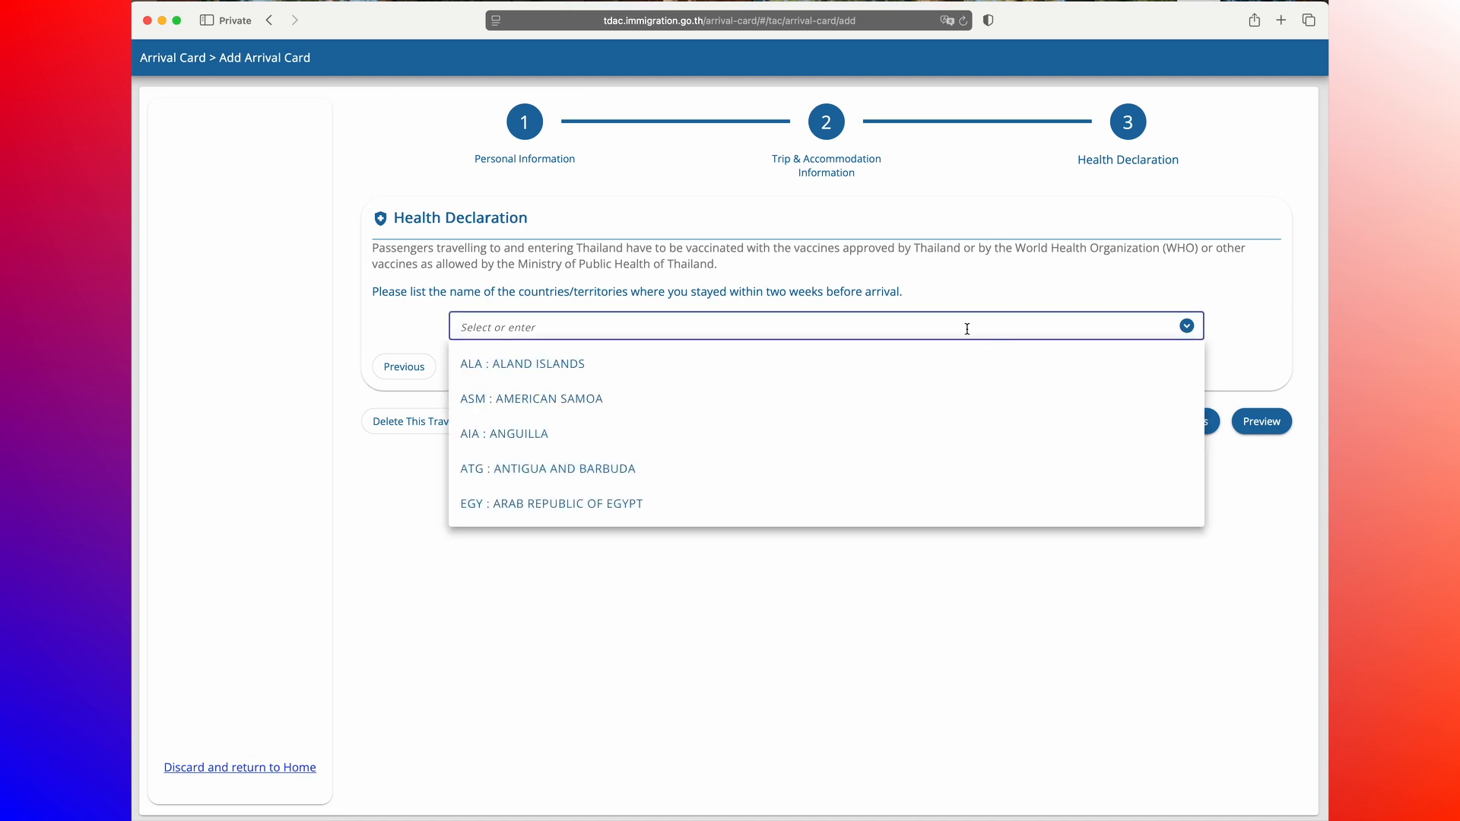
text(VIET)
click(705, 367)
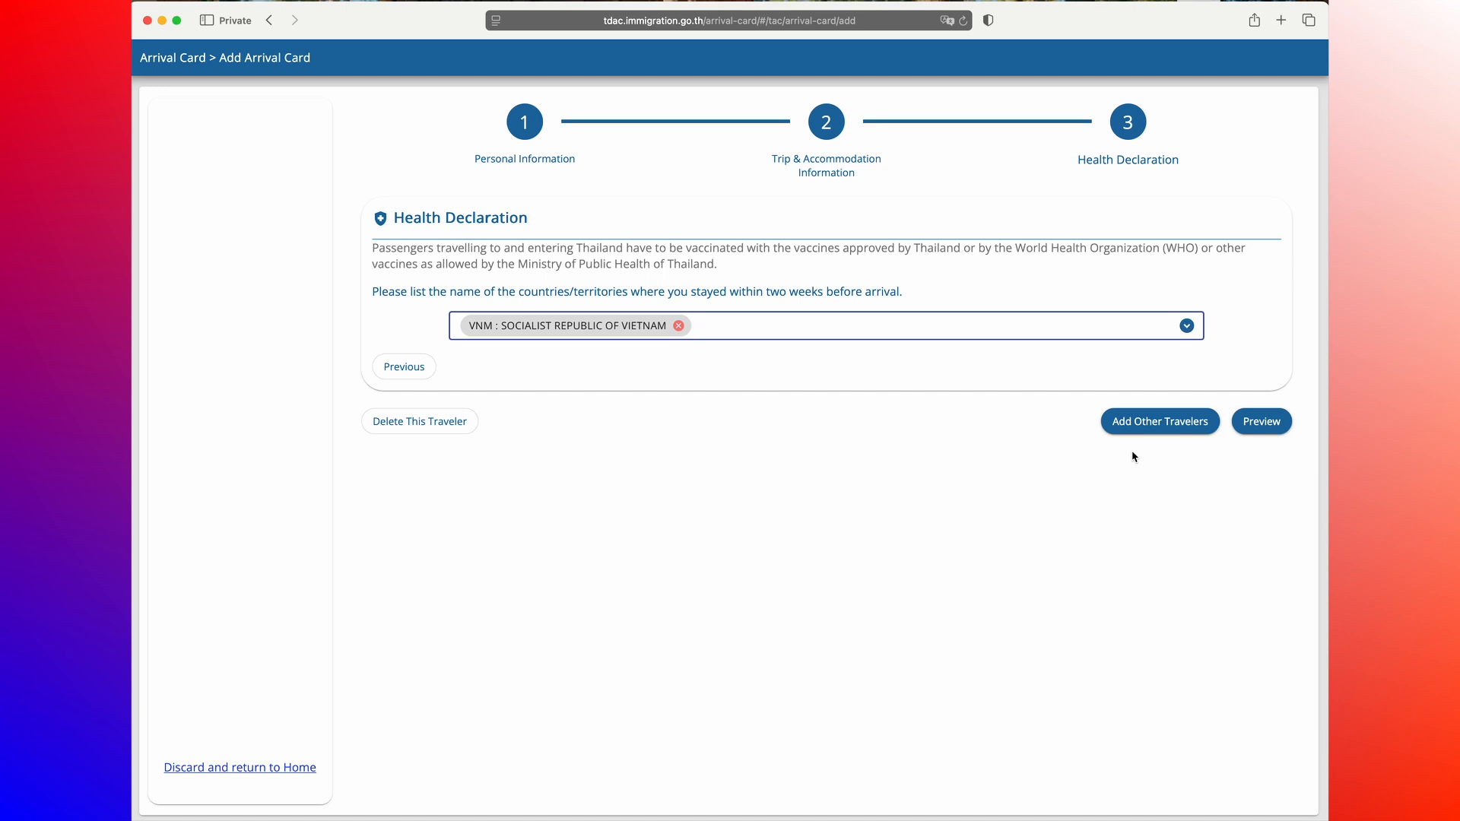
click(1264, 422)
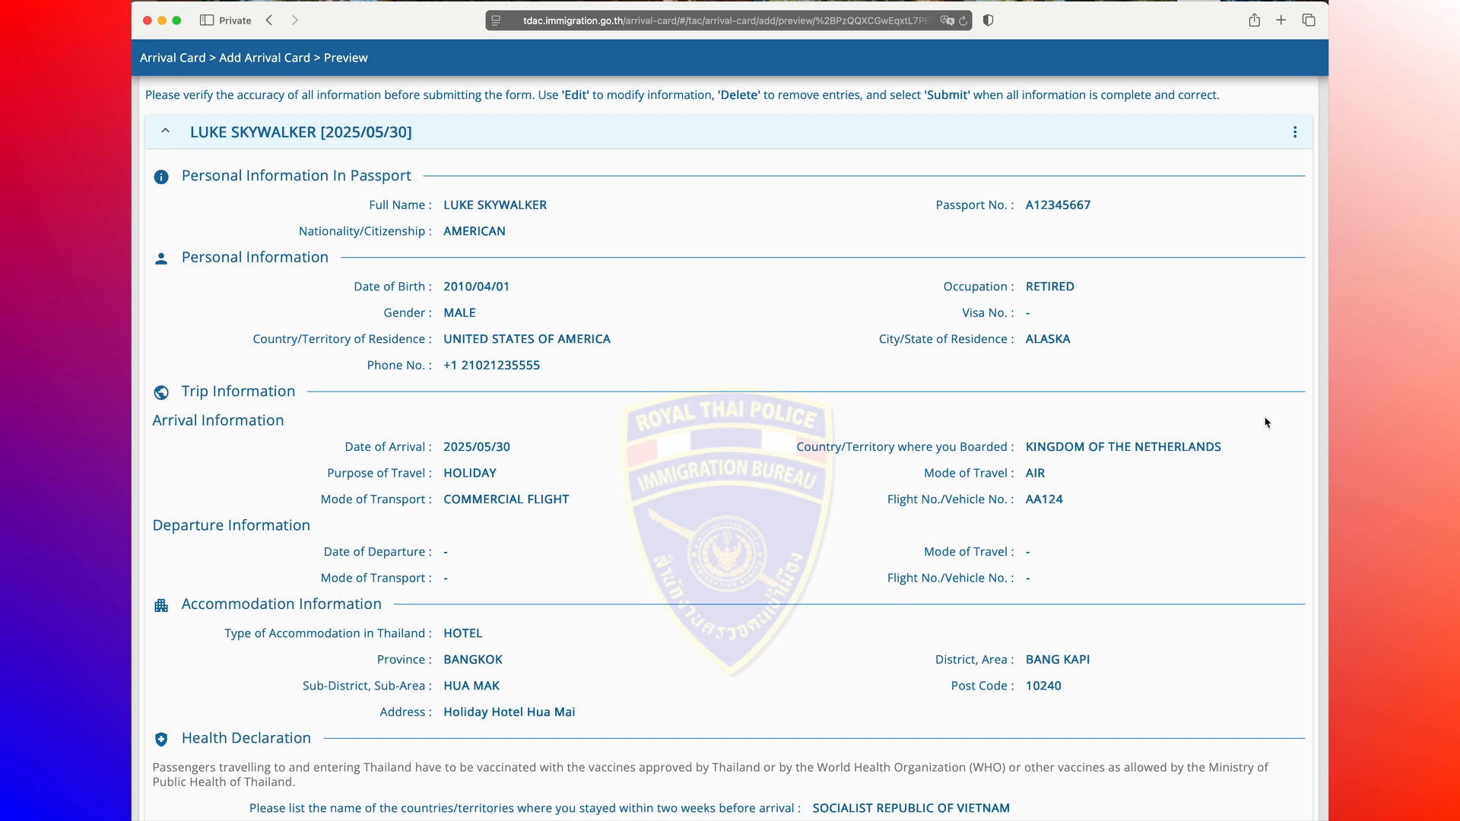
Step: Enter the traveller's e-mail address for receiving the Thailand Digital Arrival Card
scroll(1232, 423, down, 3)
scroll(1231, 423, up, 4)
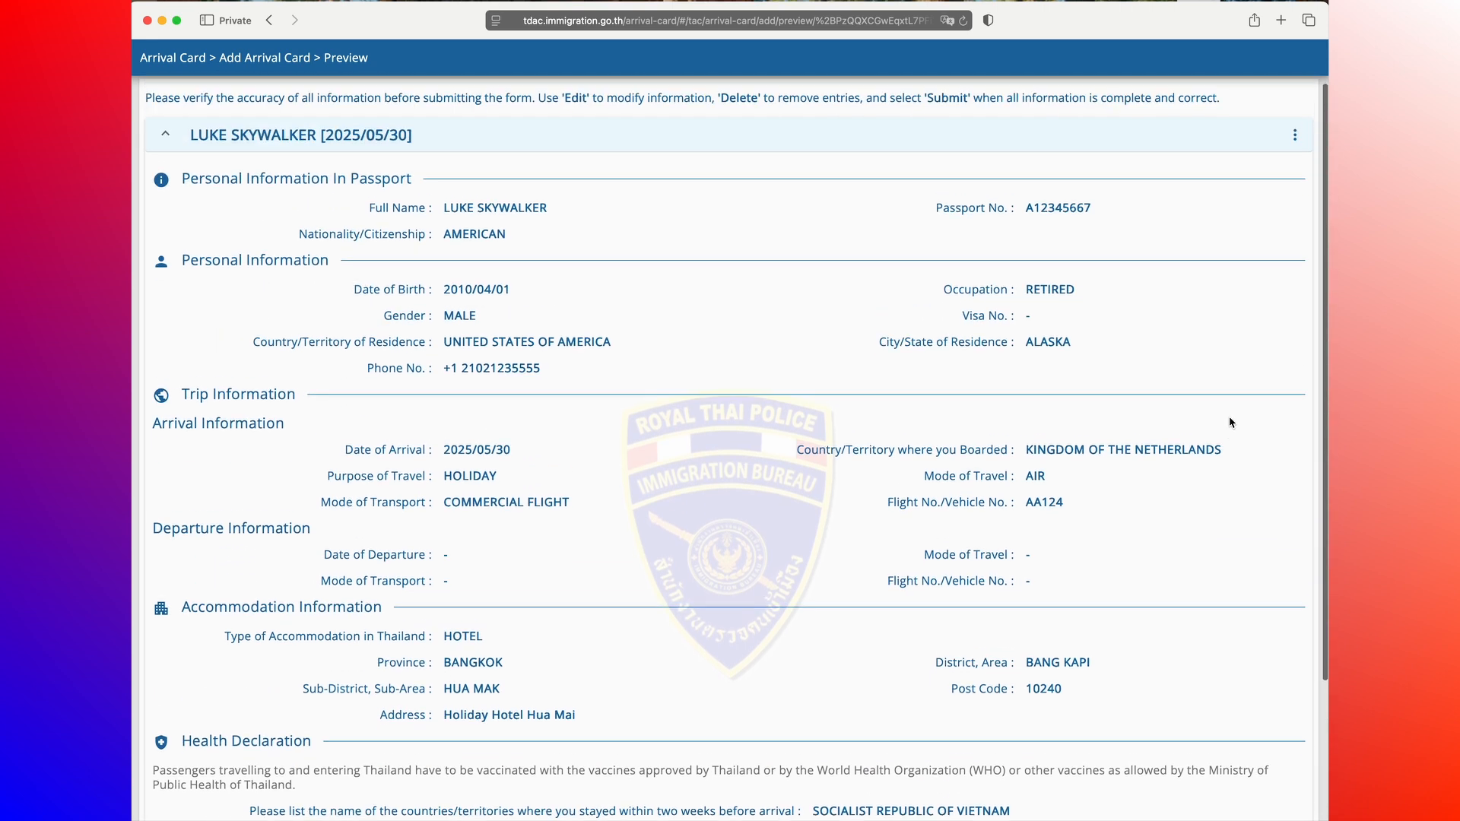
scroll(1231, 420, down, 5)
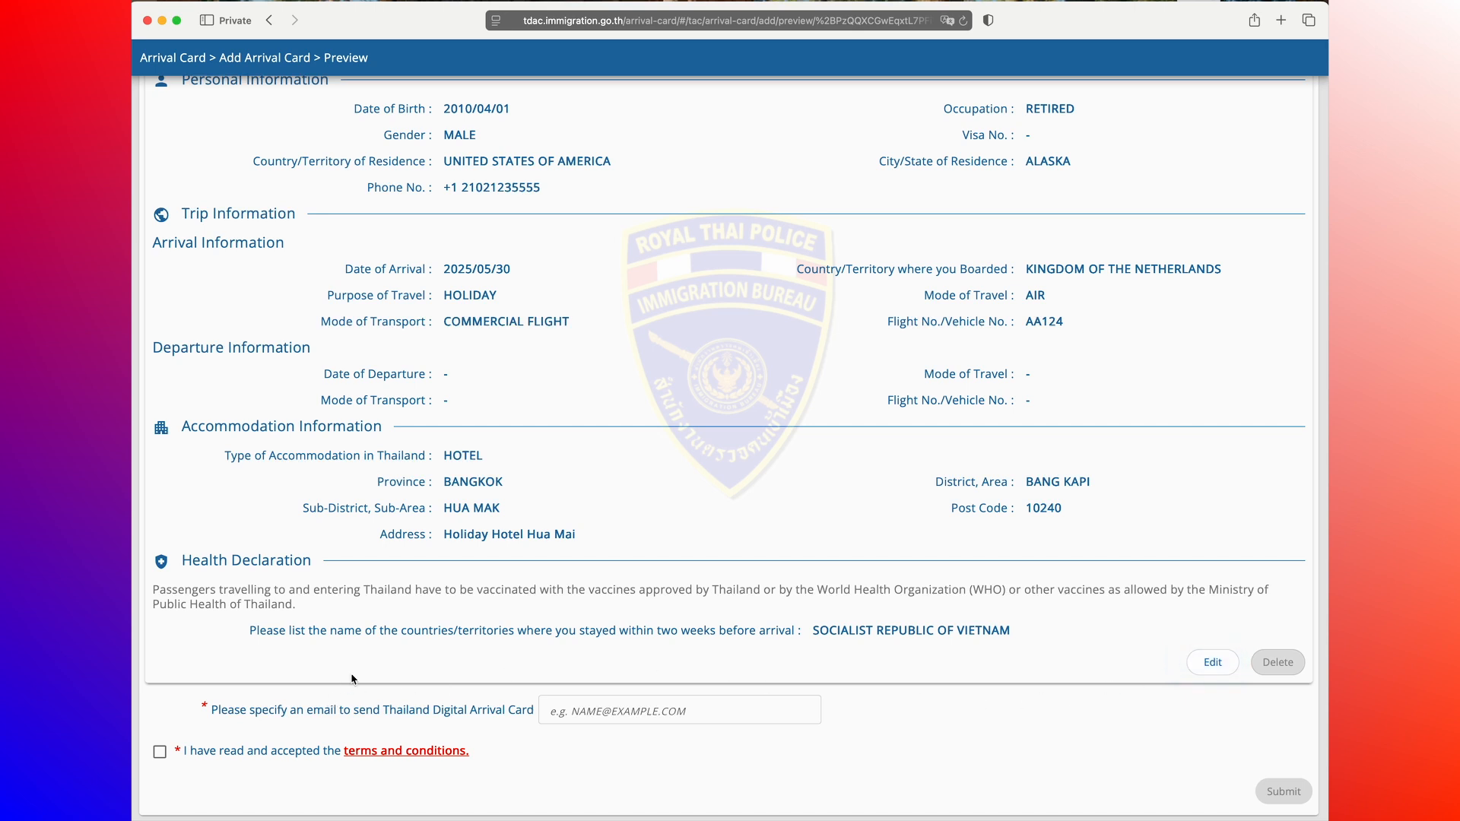
click(608, 712)
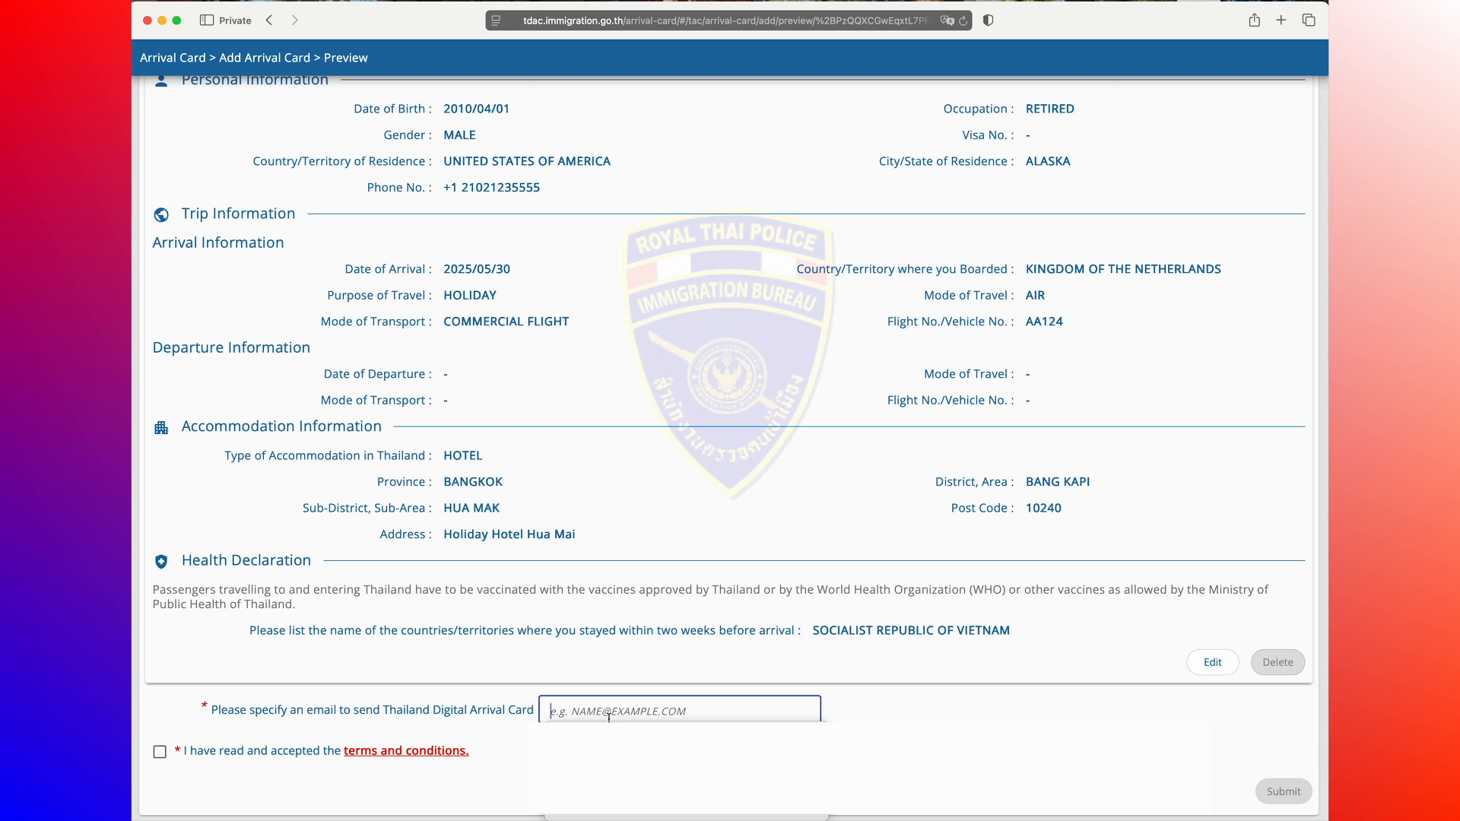
text(myaddress)
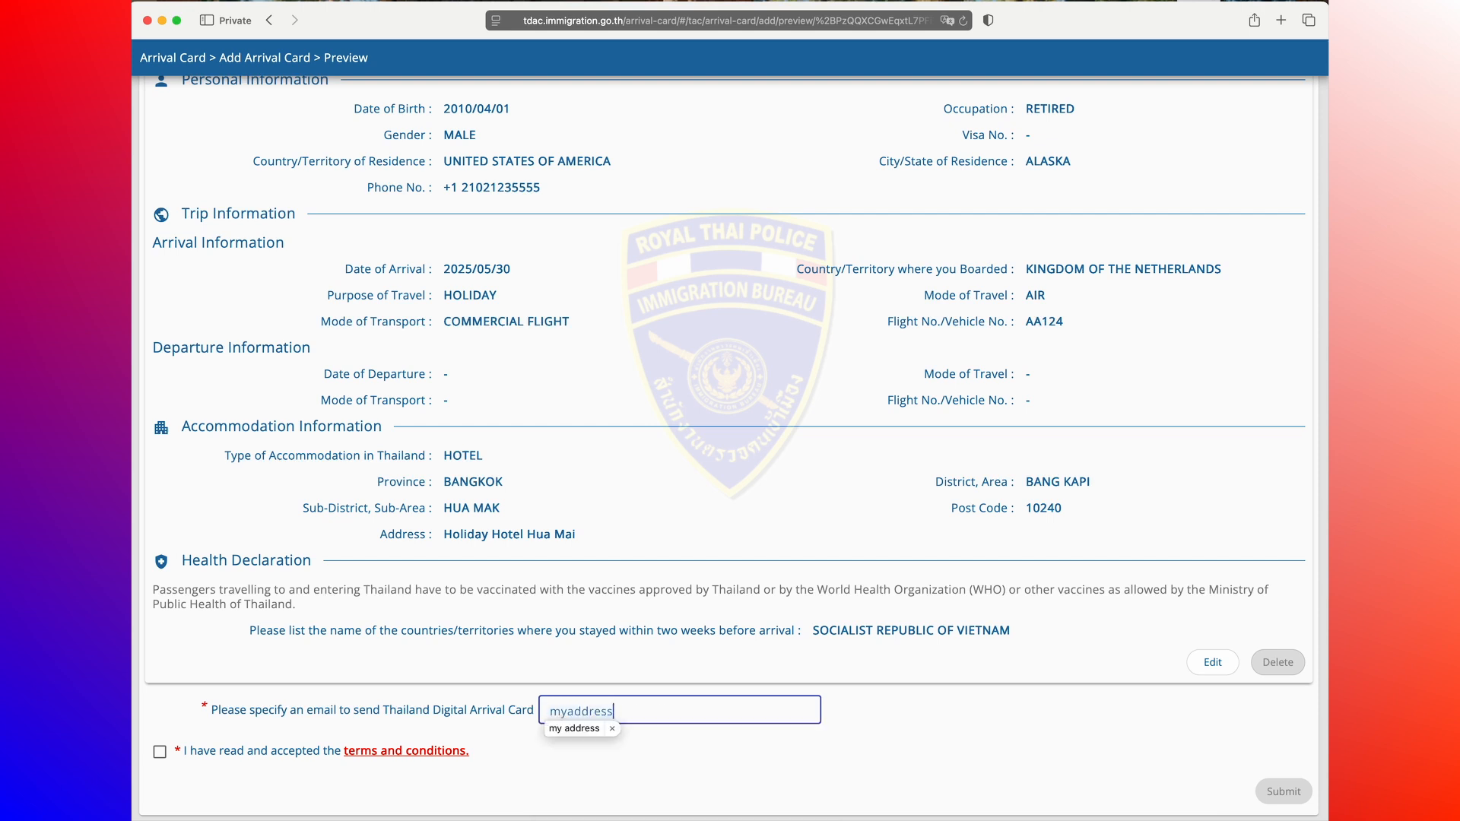
text(@mail.com)
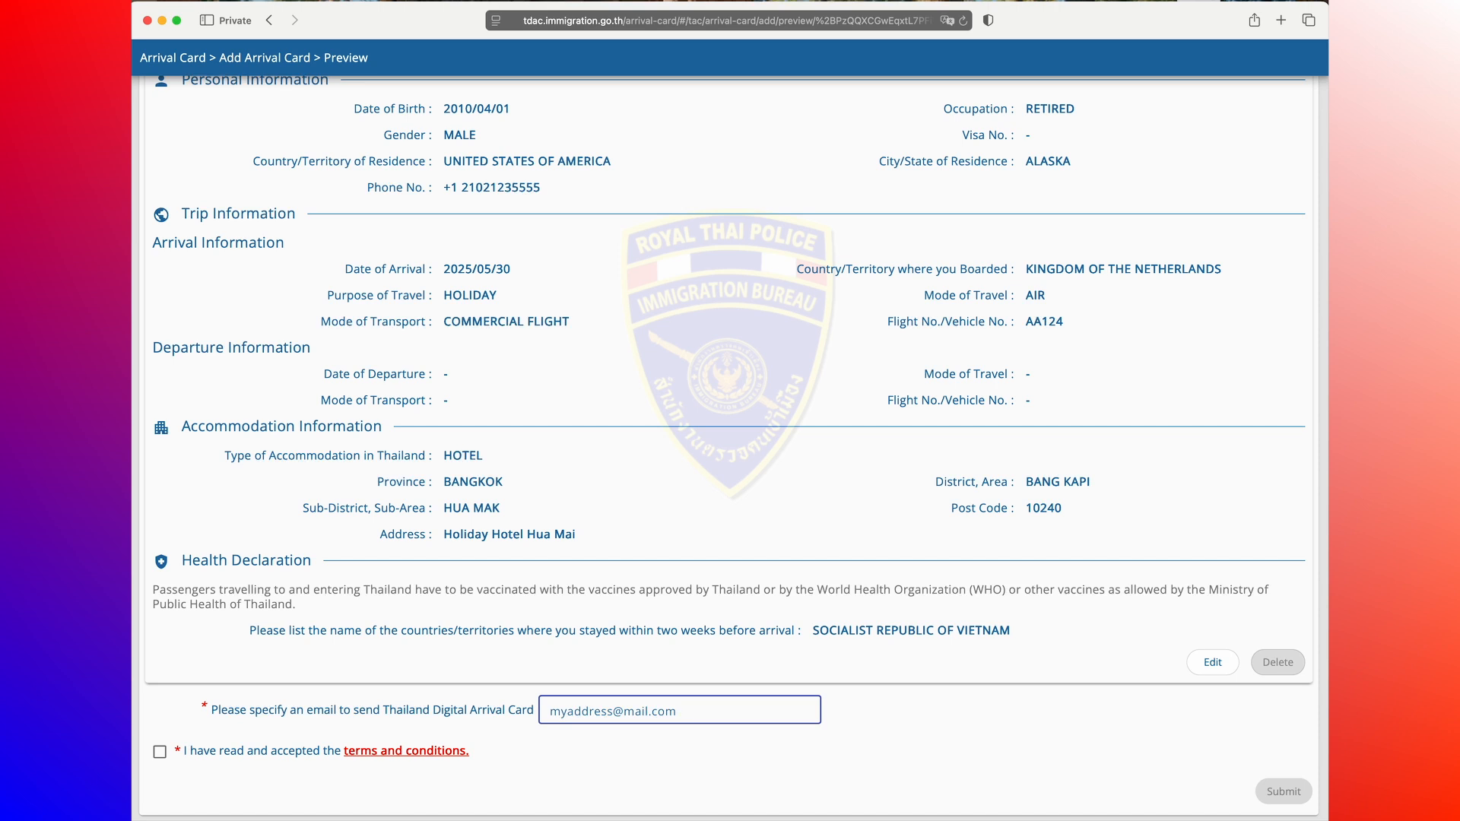
Step: Accept the terms and conditions and submit the arrival card
click(160, 751)
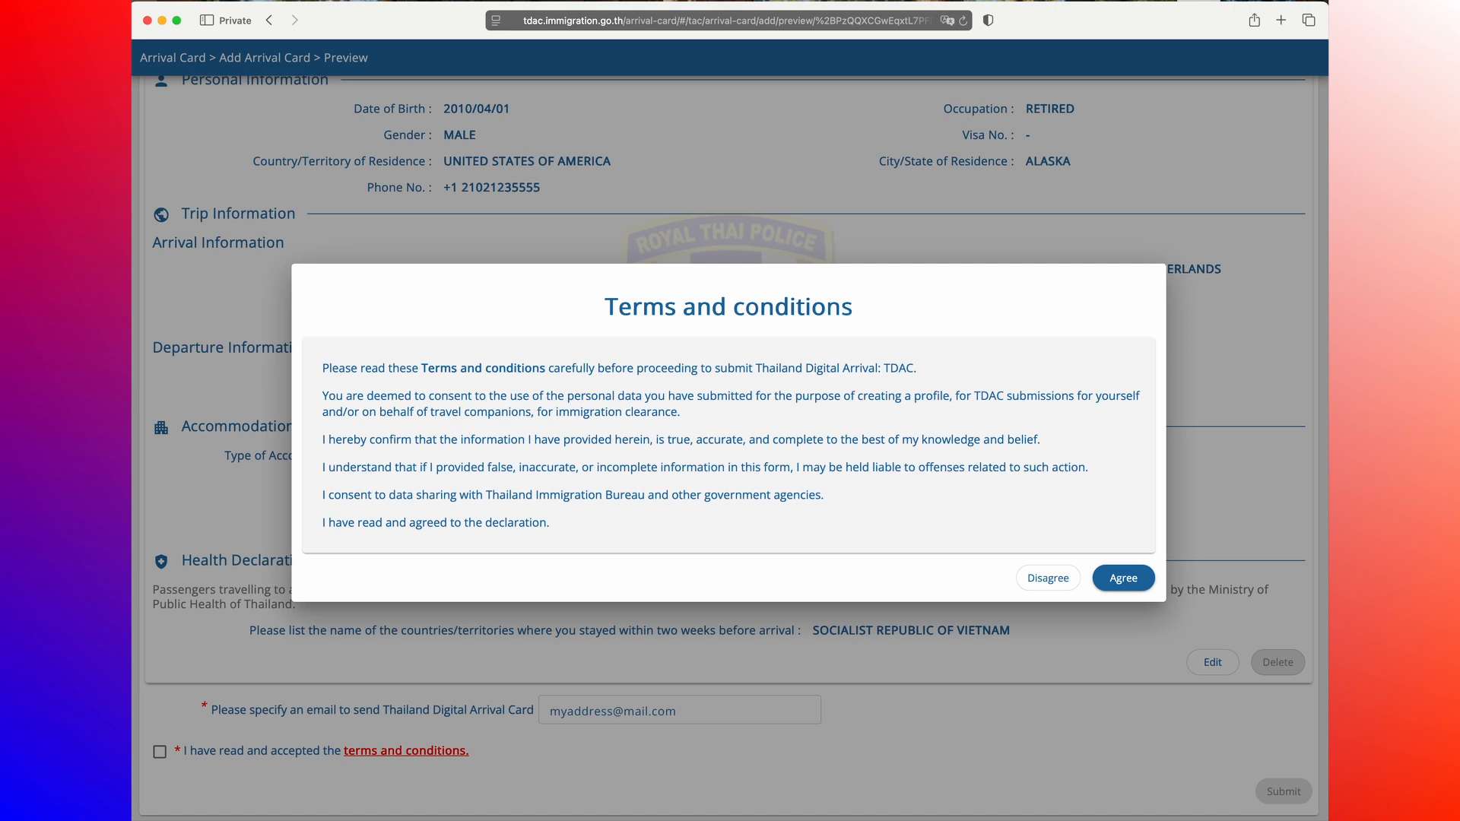
click(1123, 580)
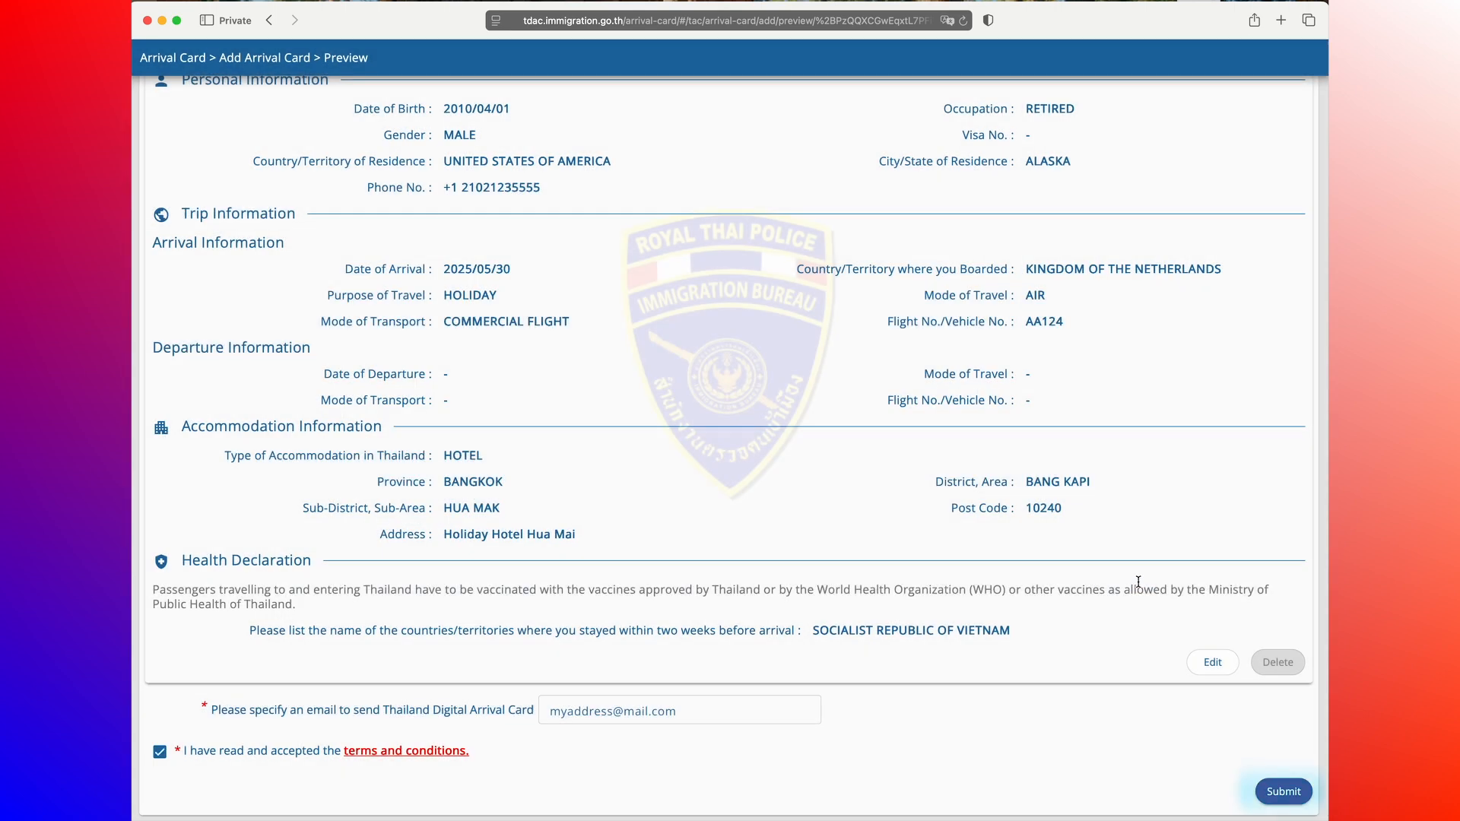
click(1283, 792)
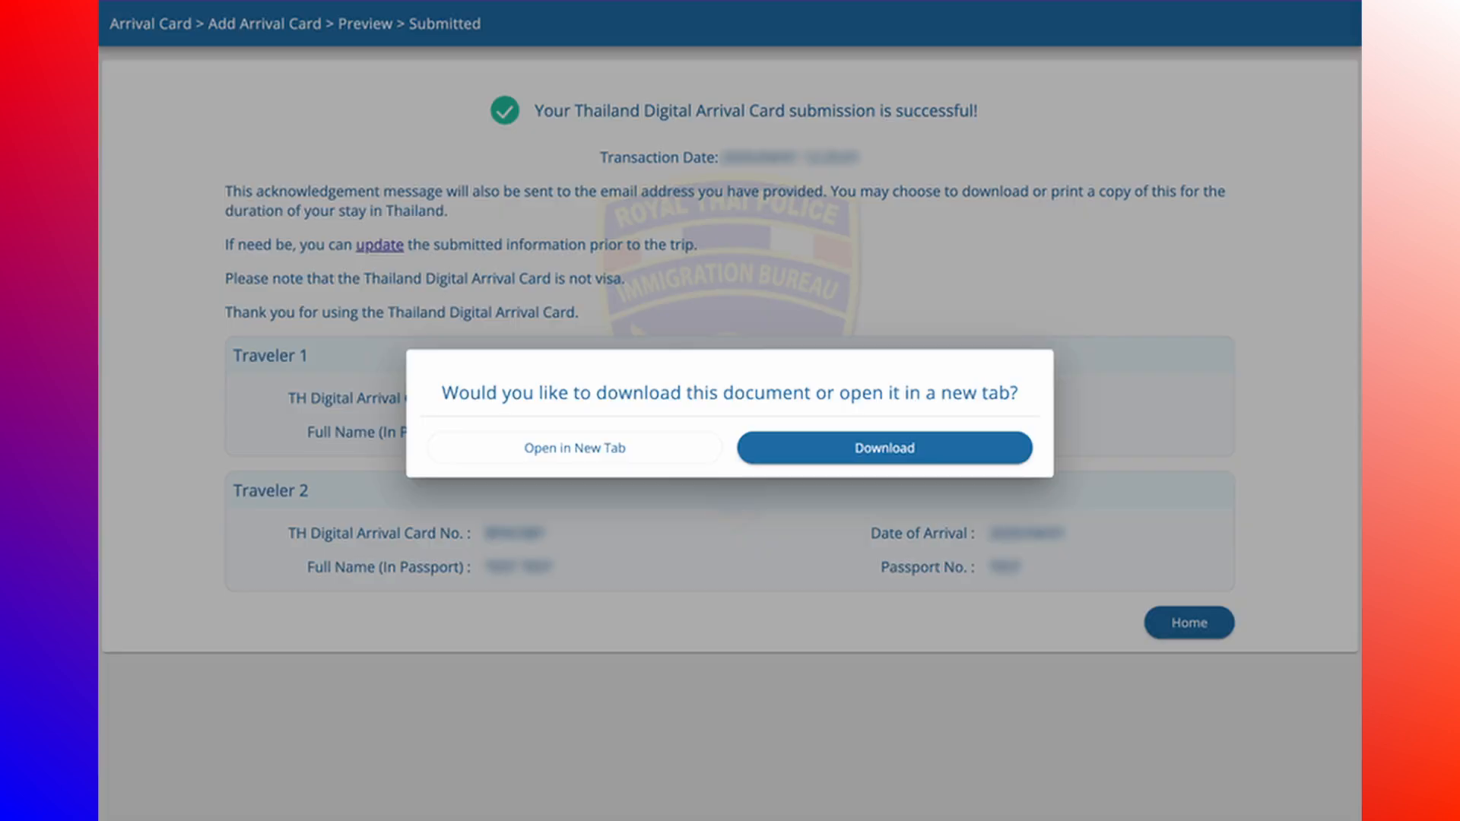